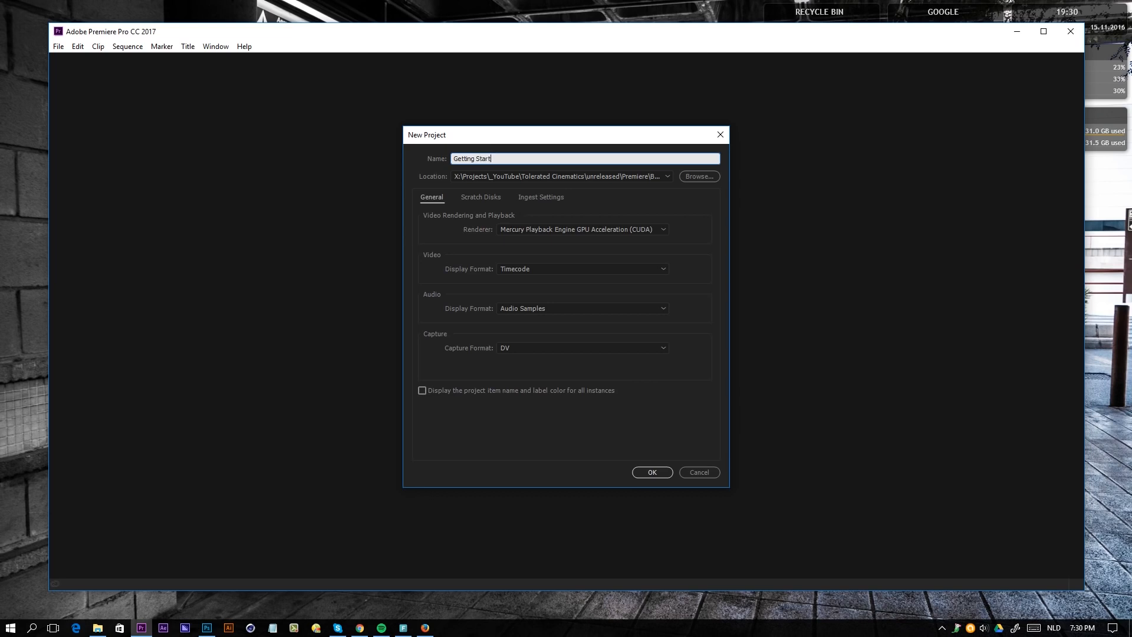
Name the new project Getting Started Tutorial and create it with the default settings
text(ed Tutorial)
click(644, 475)
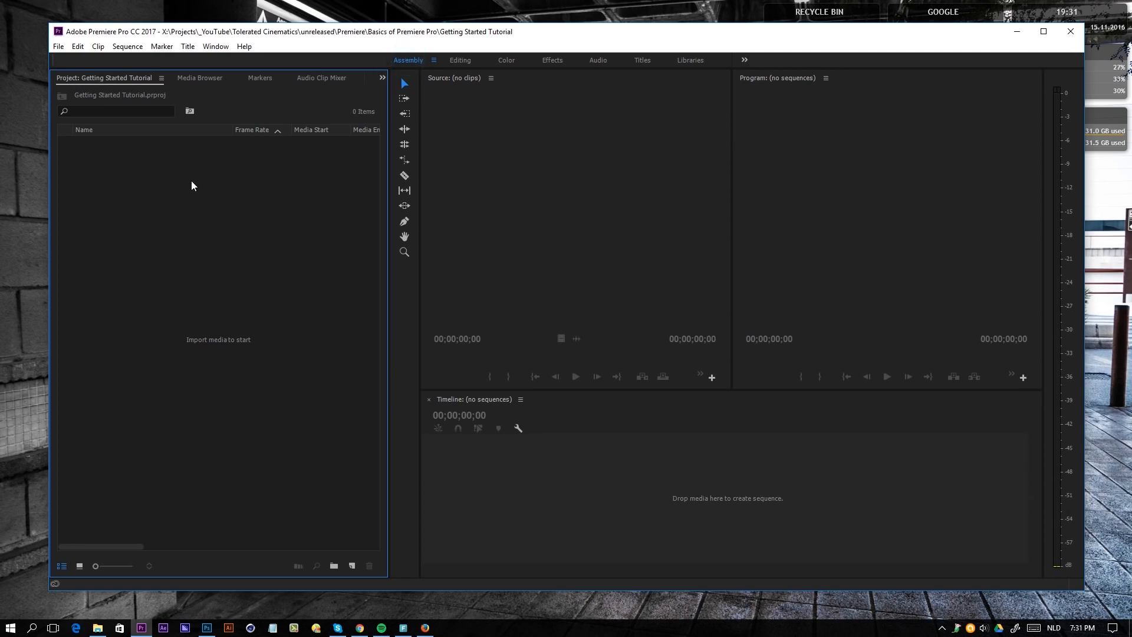
Import the clips DJI_0002_1, DJI_0003_1, DJI_0004_1 and DJI_0005_1 from the Footage folder into the project
right_click(159, 172)
click(203, 263)
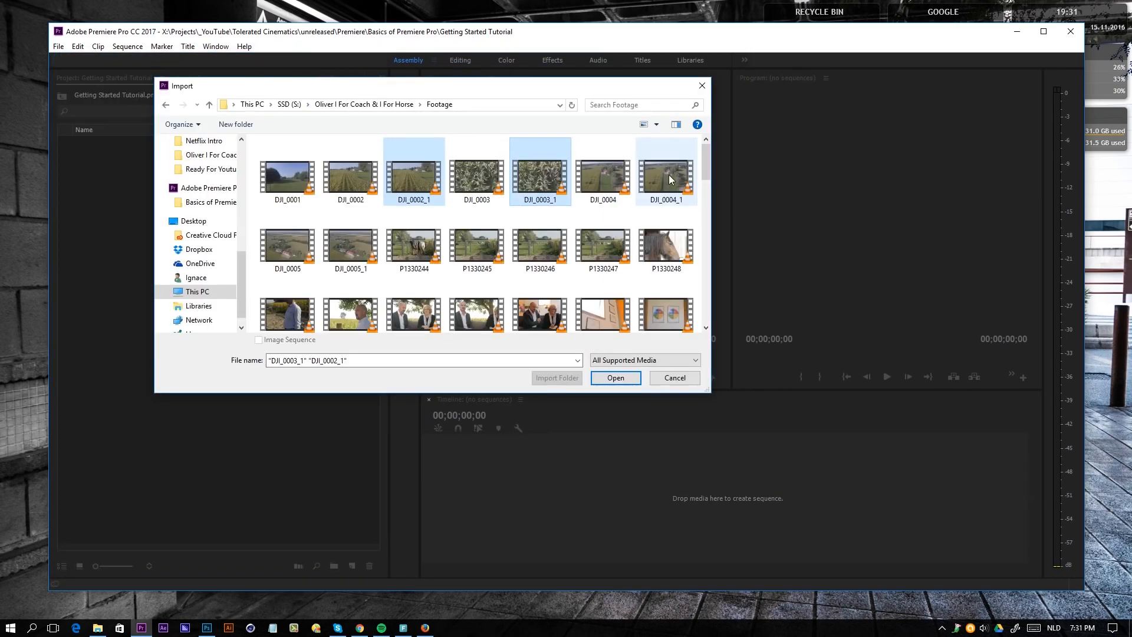
ctrl+click(669, 180)
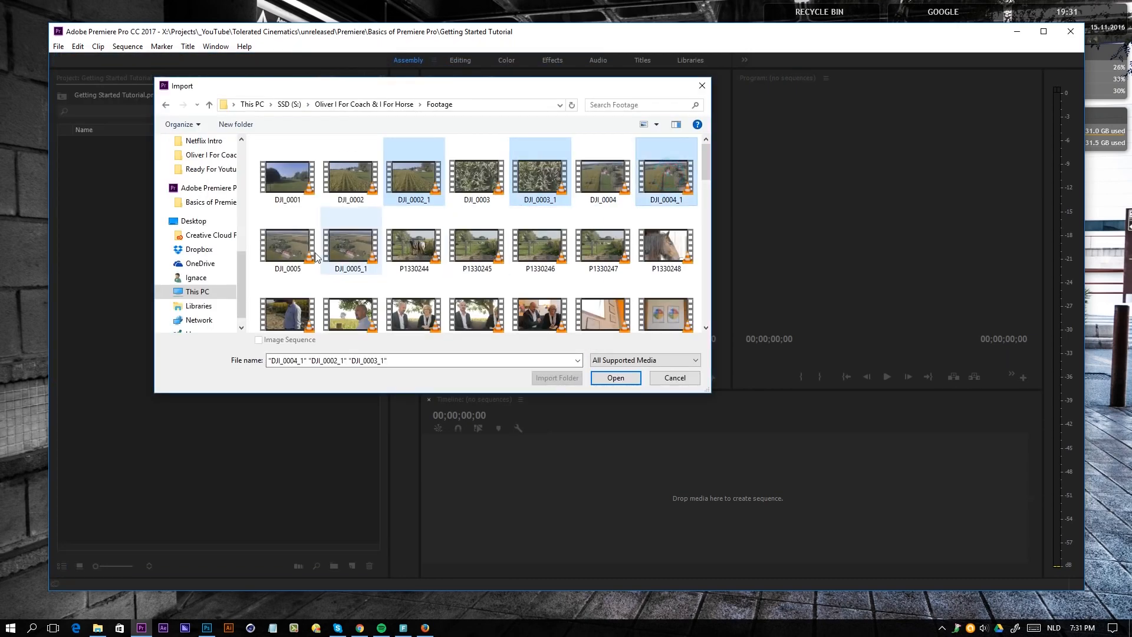
ctrl+click(356, 244)
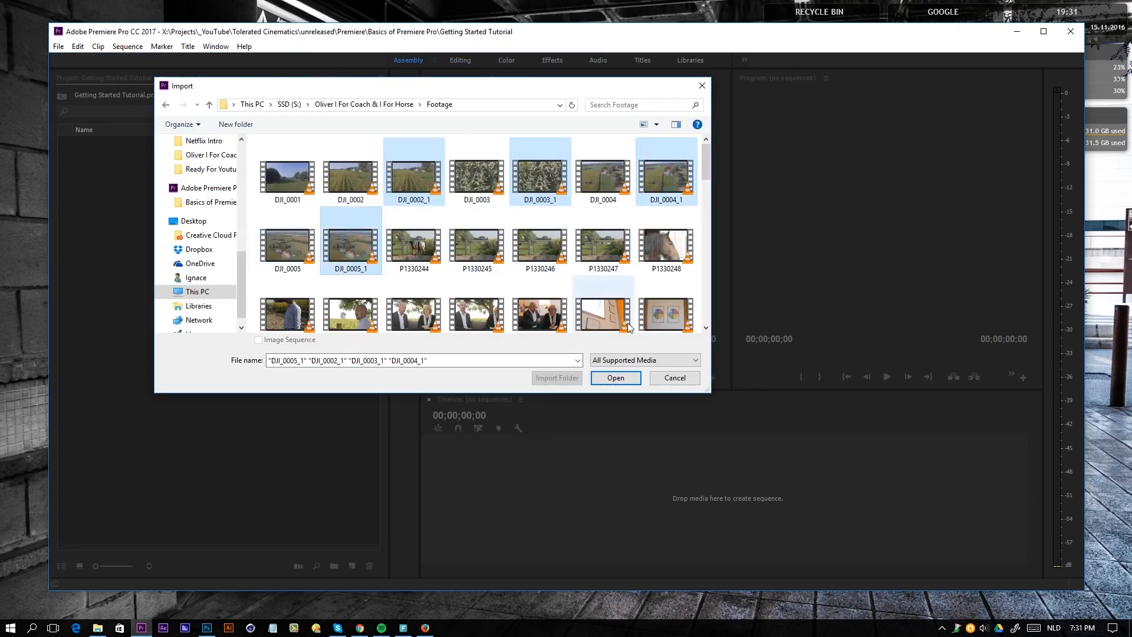
click(619, 378)
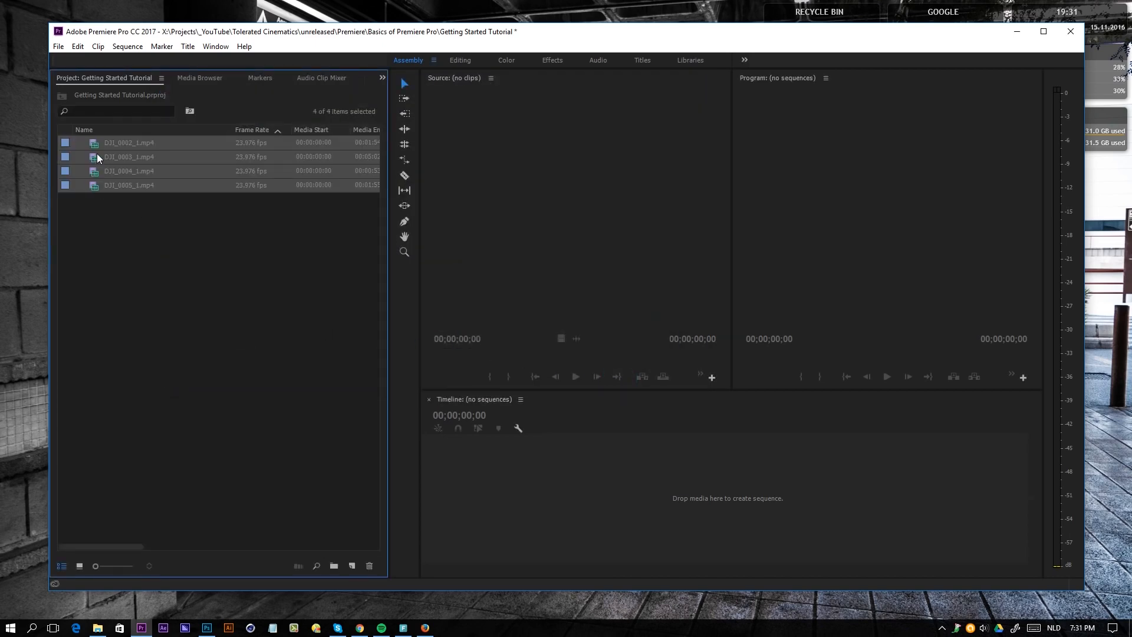
Put the four imported clips in a new bin named Footage
click(334, 566)
text(Footage)
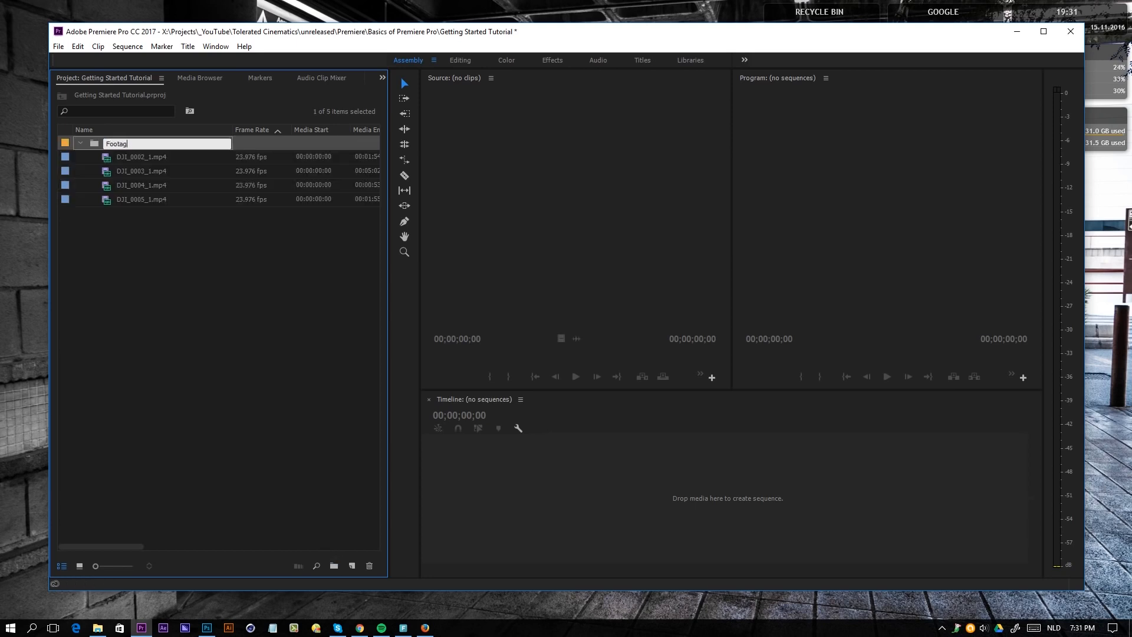
key(Tab)
click(318, 415)
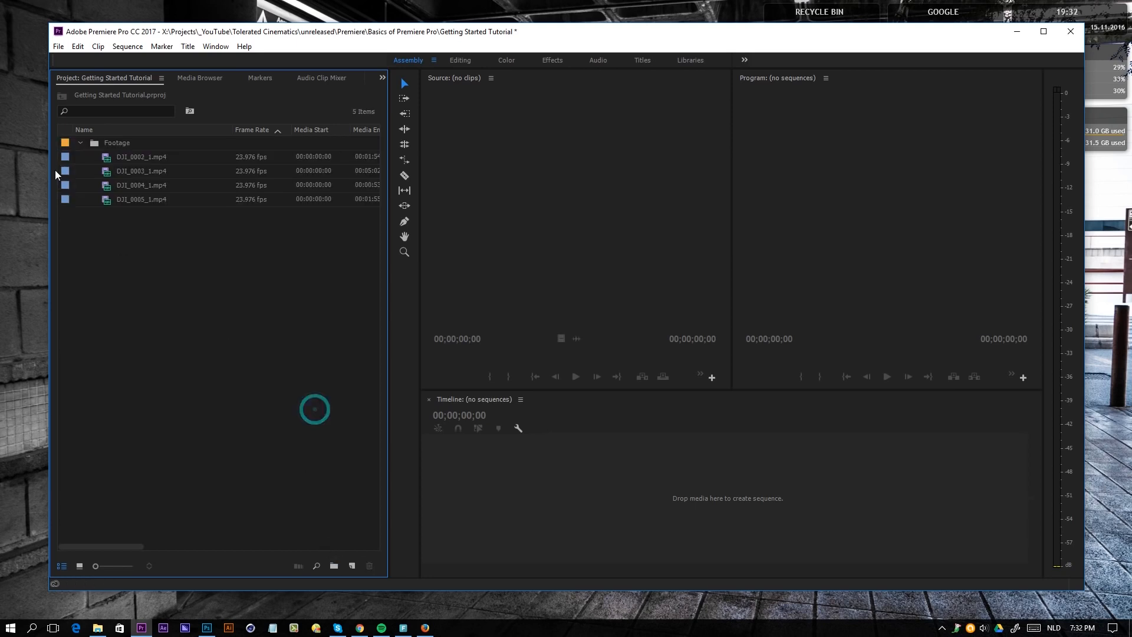
Open DJI_0002_1.mp4 in the Source monitor and play its first few seconds
double_click(107, 158)
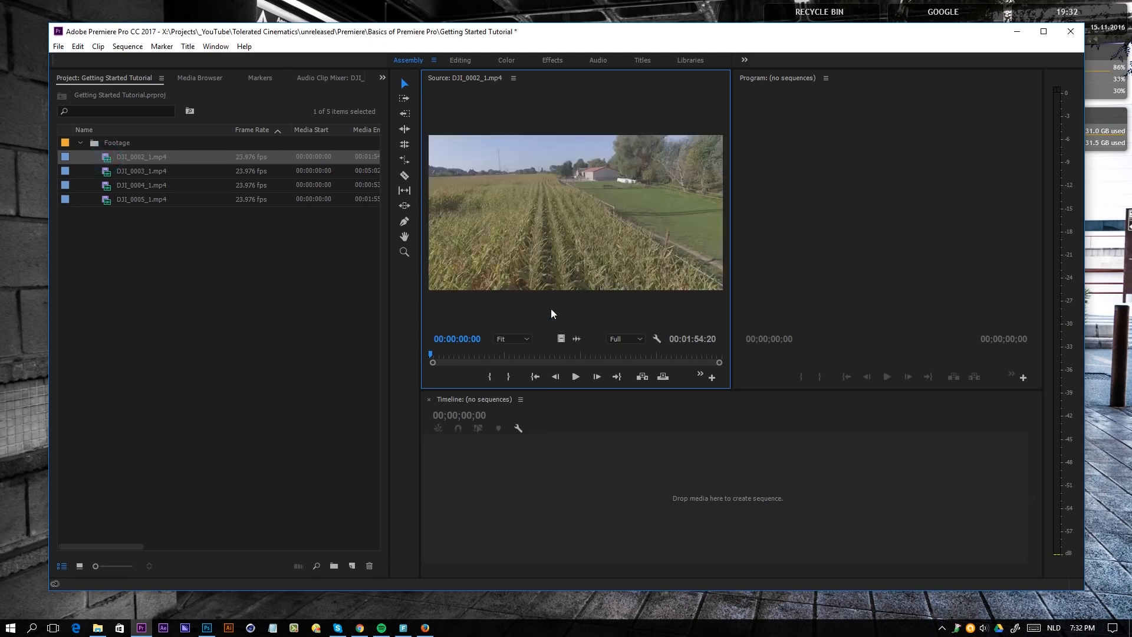
click(577, 376)
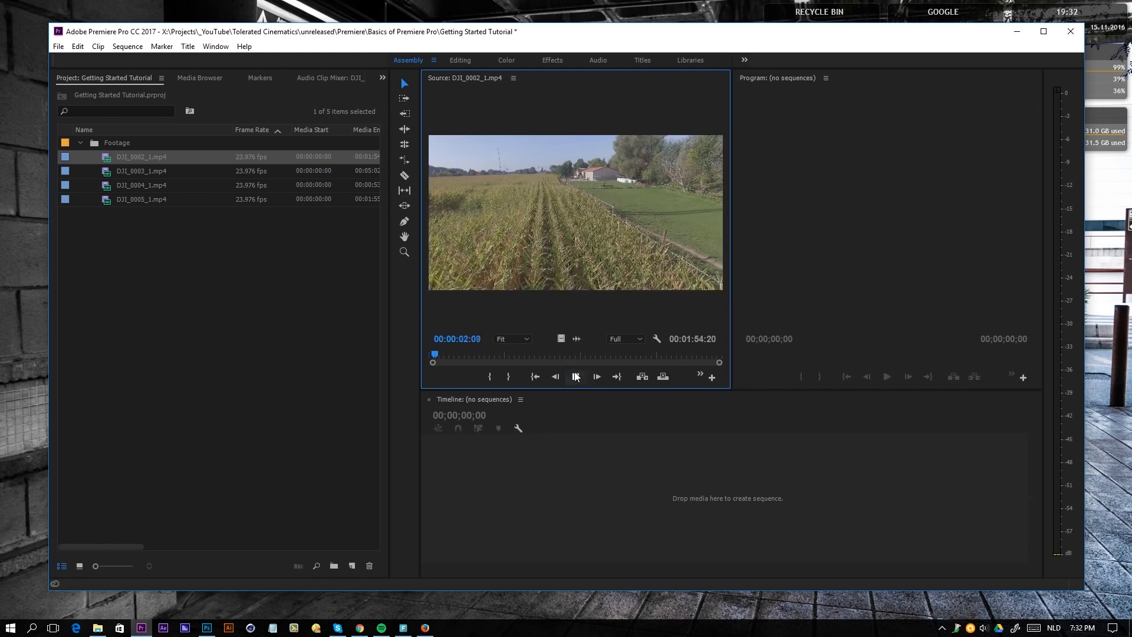
click(576, 377)
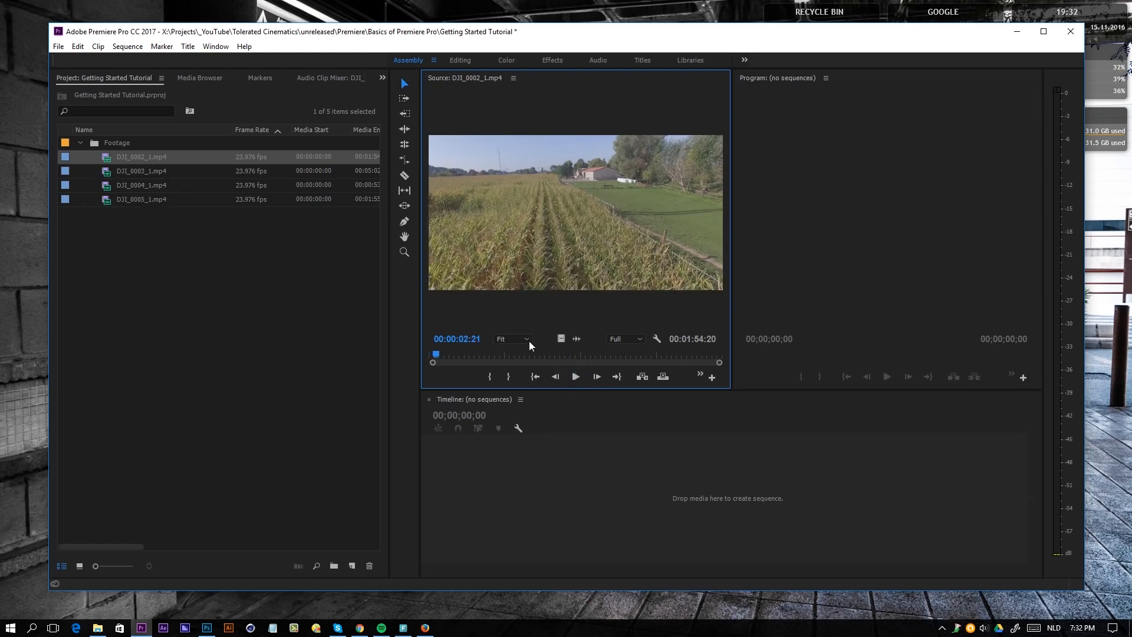
click(576, 376)
click(576, 376)
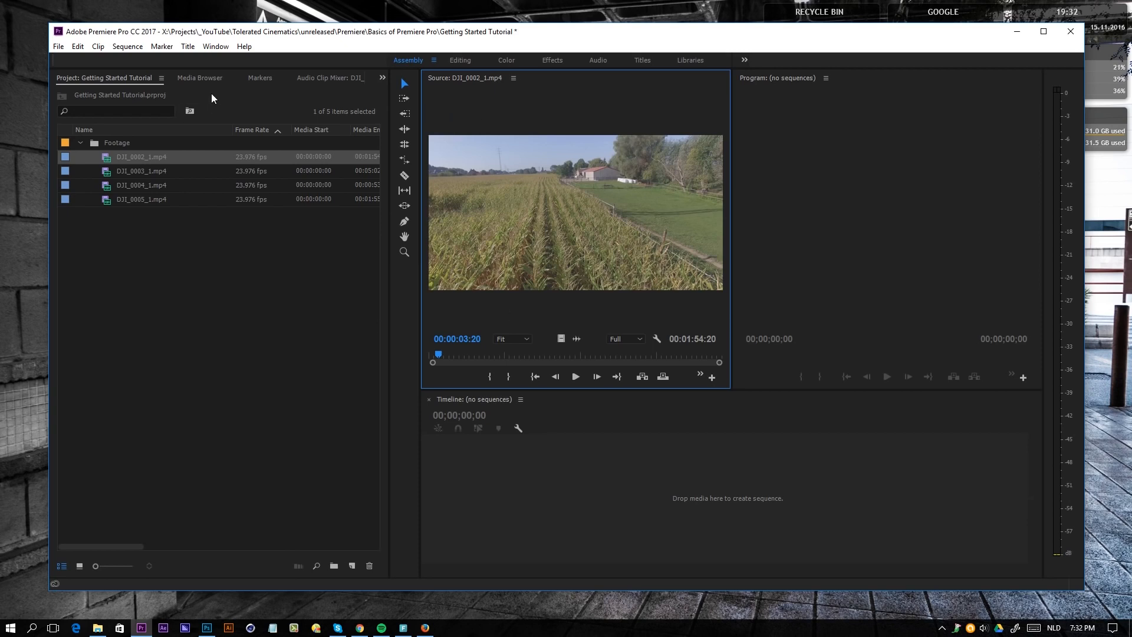
click(335, 78)
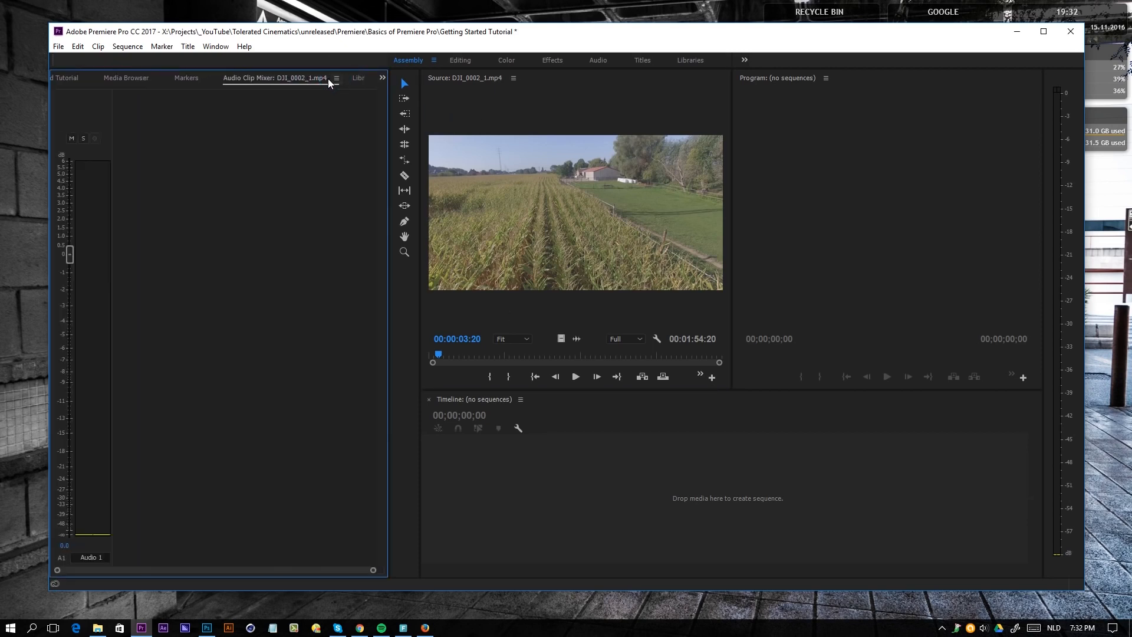
click(71, 80)
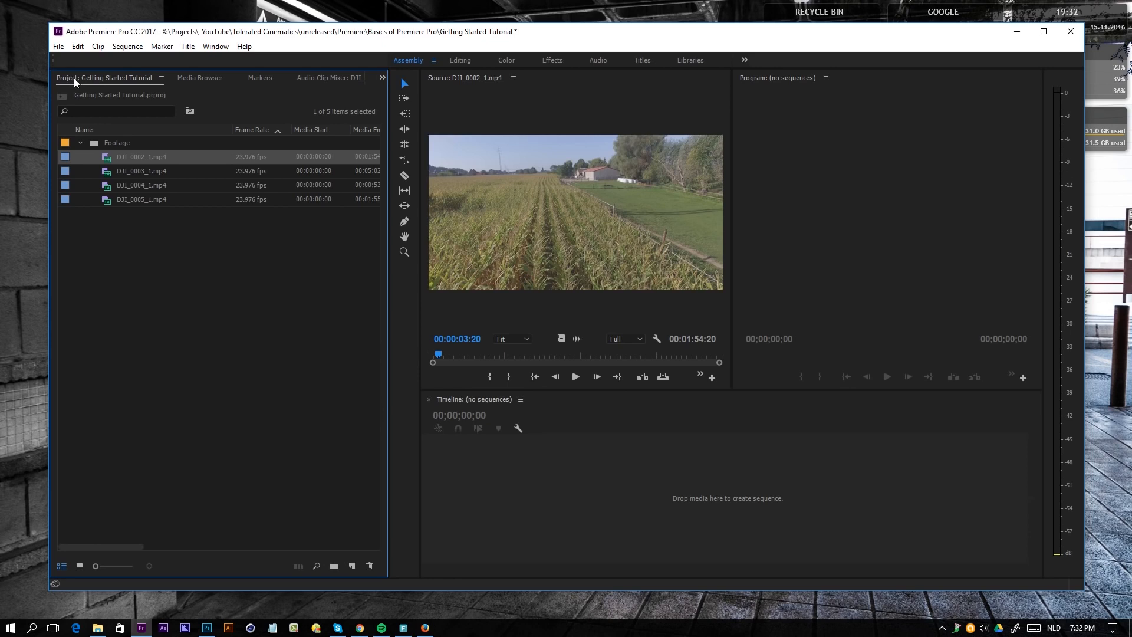
click(199, 78)
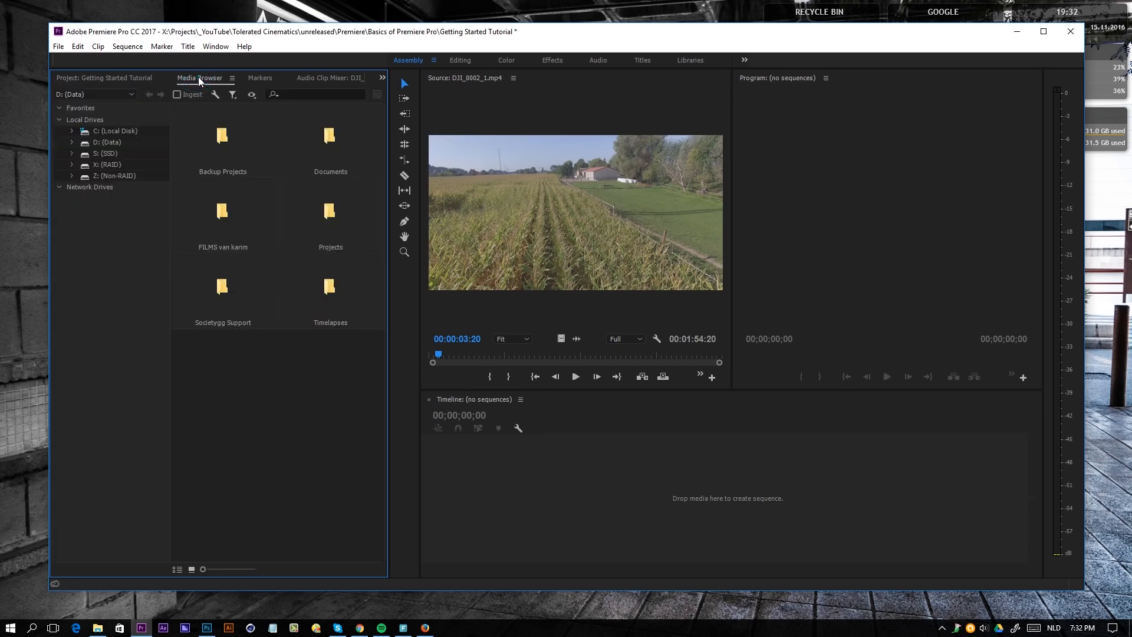
click(122, 79)
right_click(167, 265)
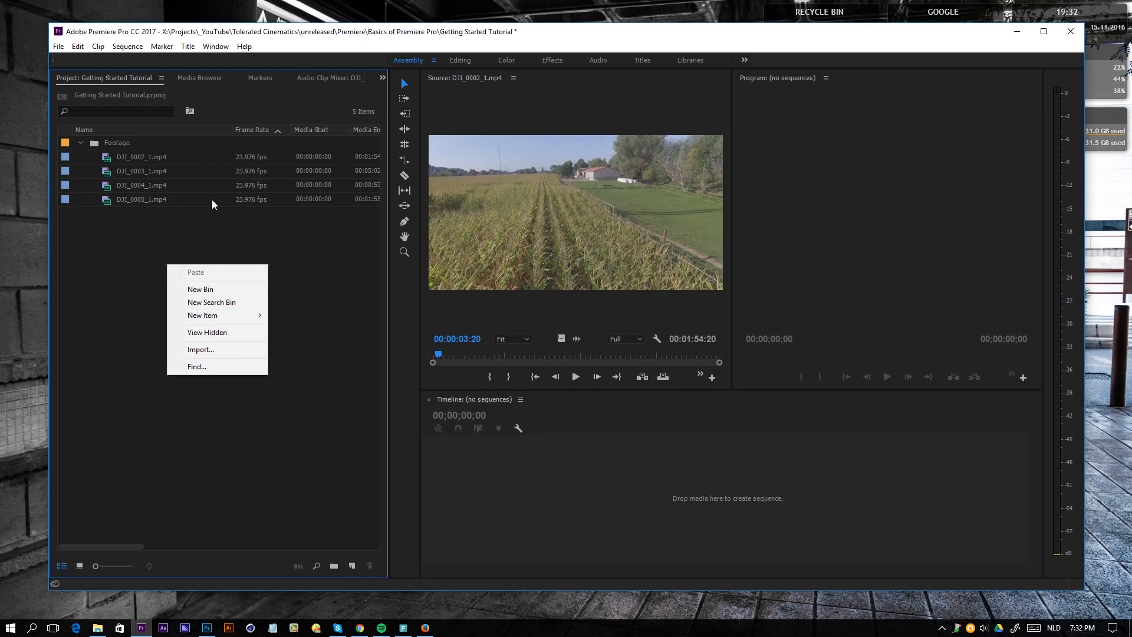
Close the Media Browser panel and return to the project's media list
click(195, 76)
right_click(196, 79)
click(215, 87)
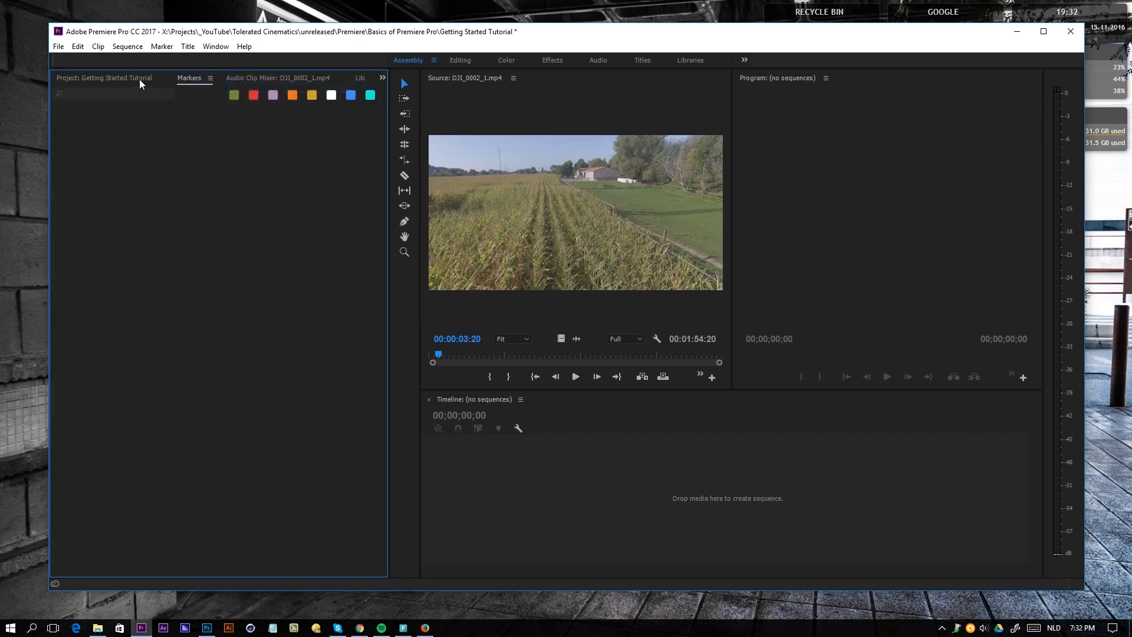
click(118, 79)
double_click(130, 255)
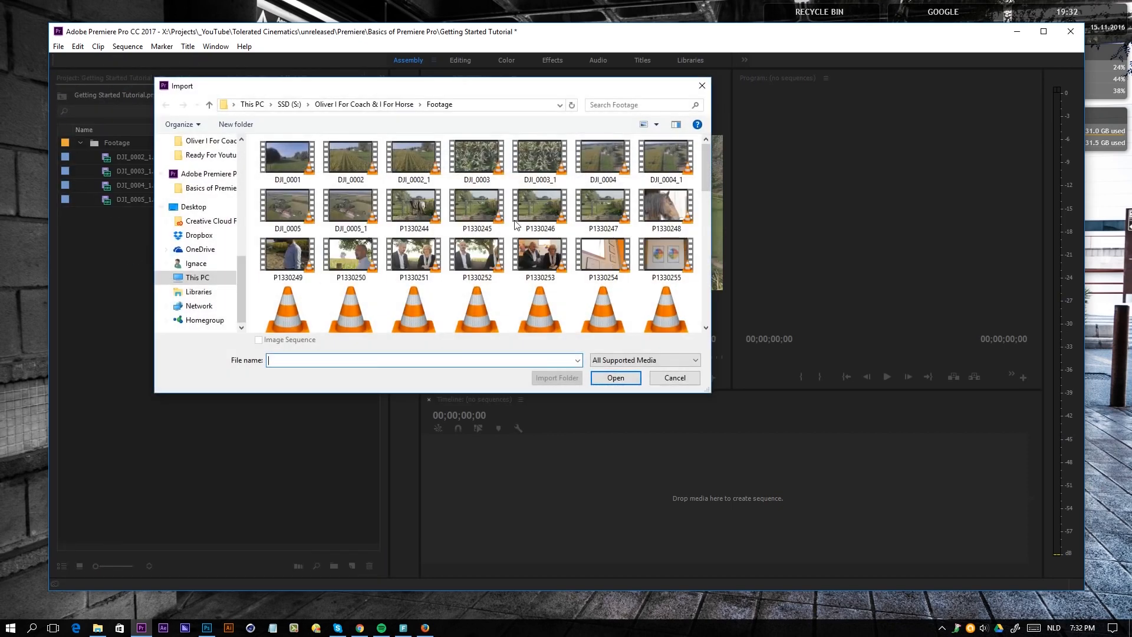
click(701, 86)
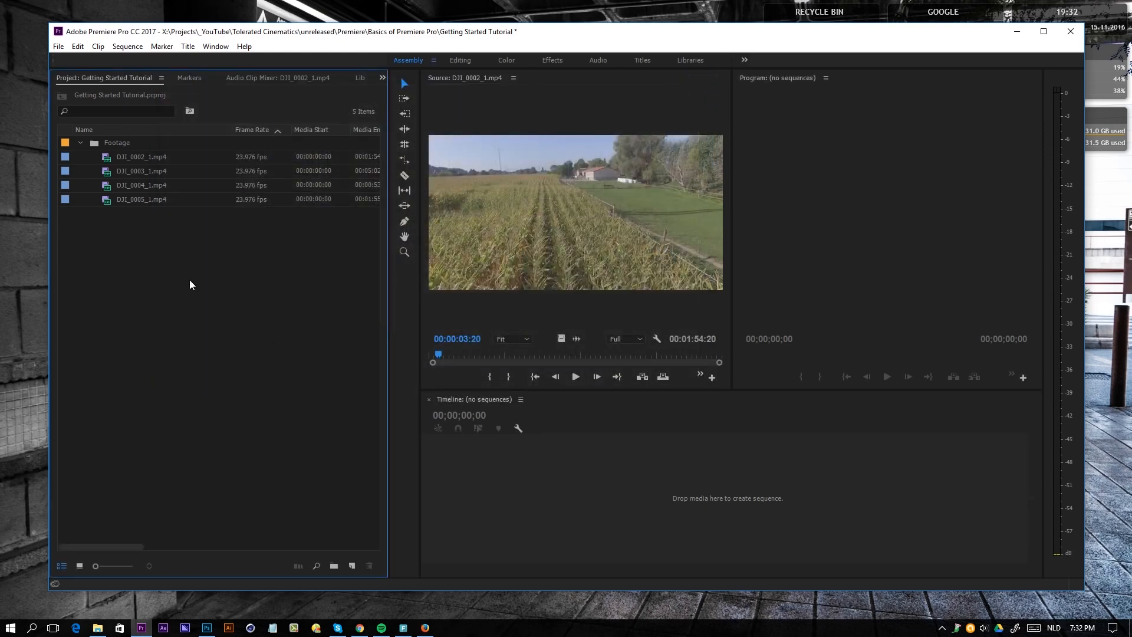
right_click(189, 280)
click(207, 362)
click(56, 48)
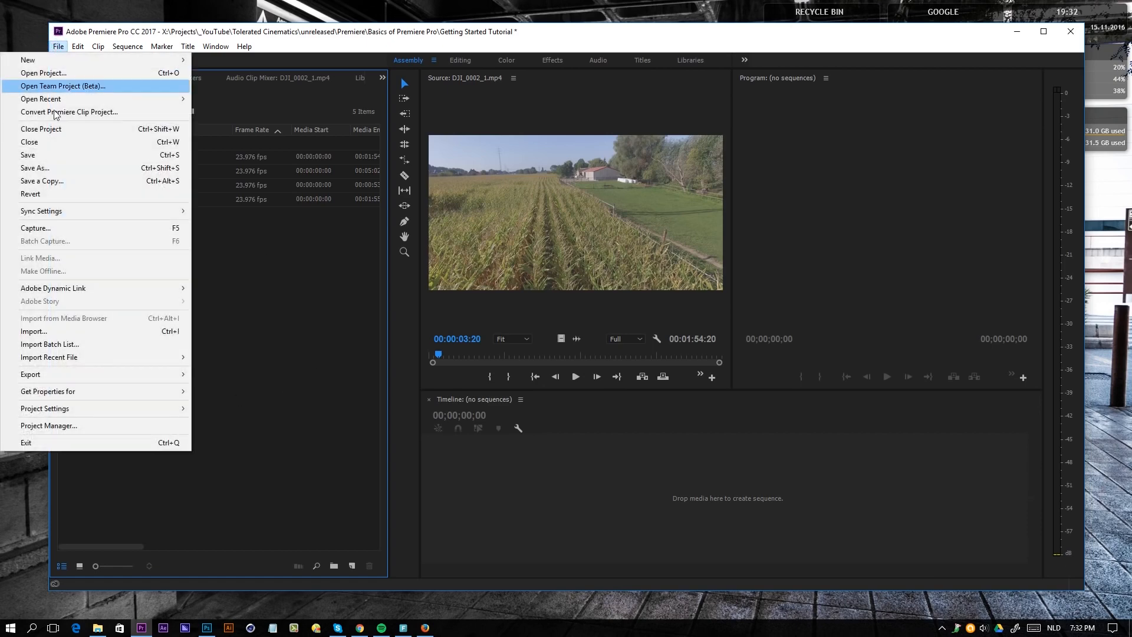
click(259, 319)
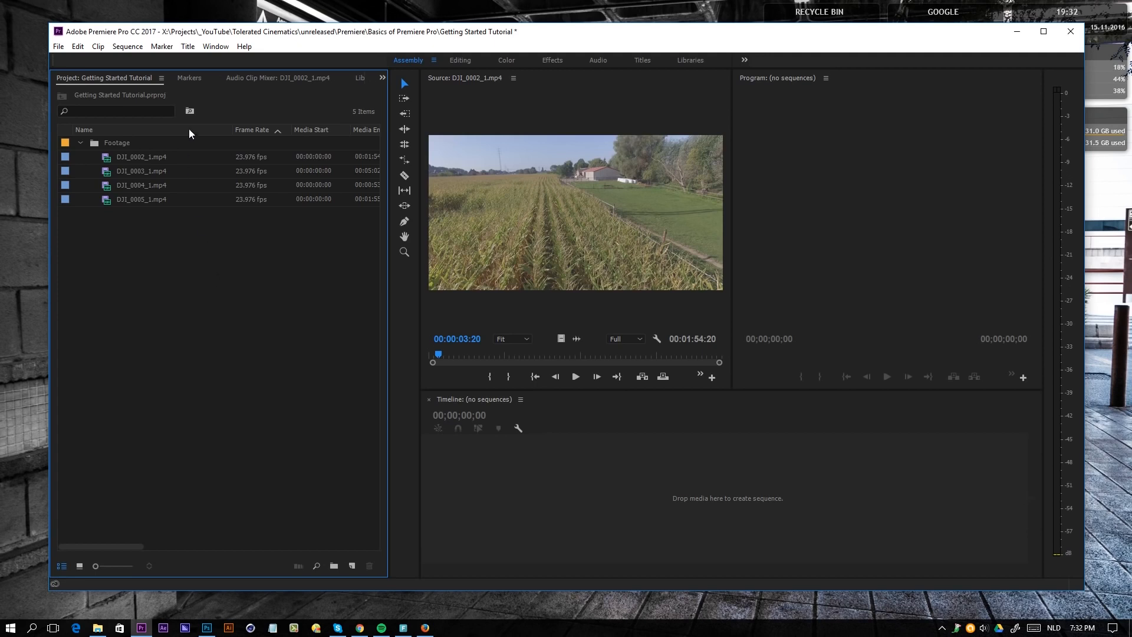
Close the Markers, Audio Clip Mixer and Libraries panels, leaving only the Project panel in that group
click(190, 78)
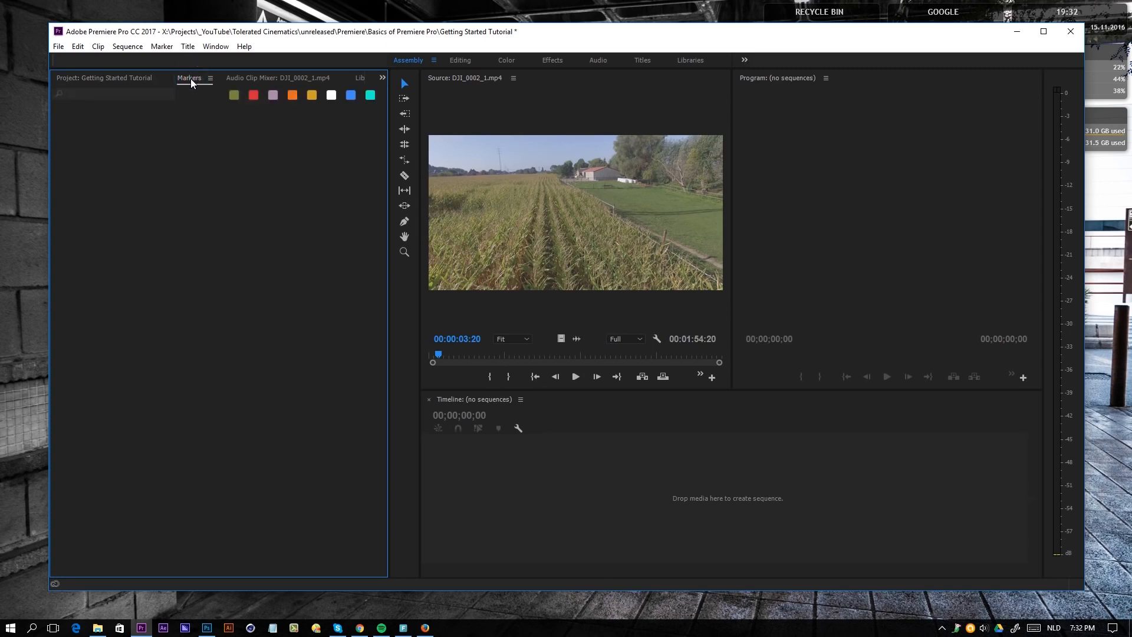
right_click(190, 79)
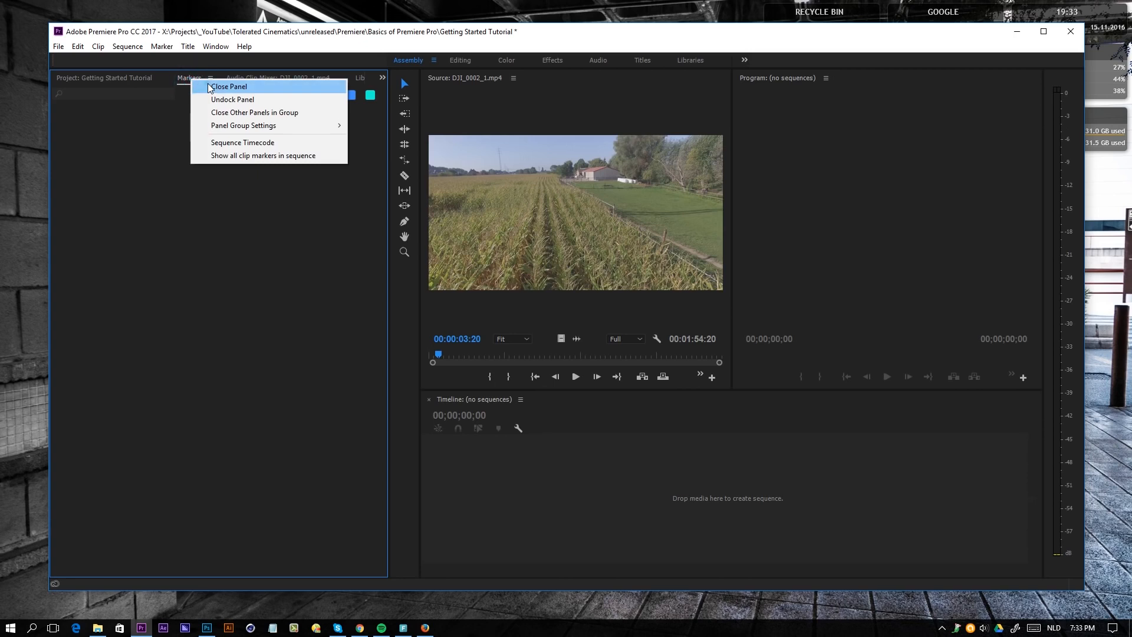
click(203, 85)
right_click(226, 78)
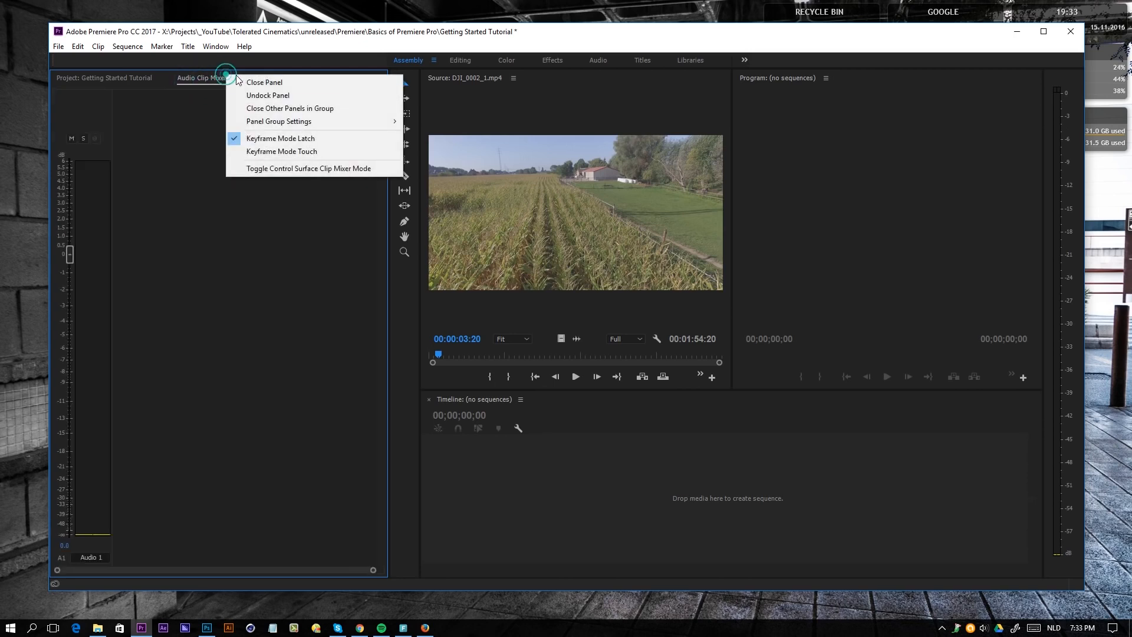
click(241, 84)
right_click(192, 81)
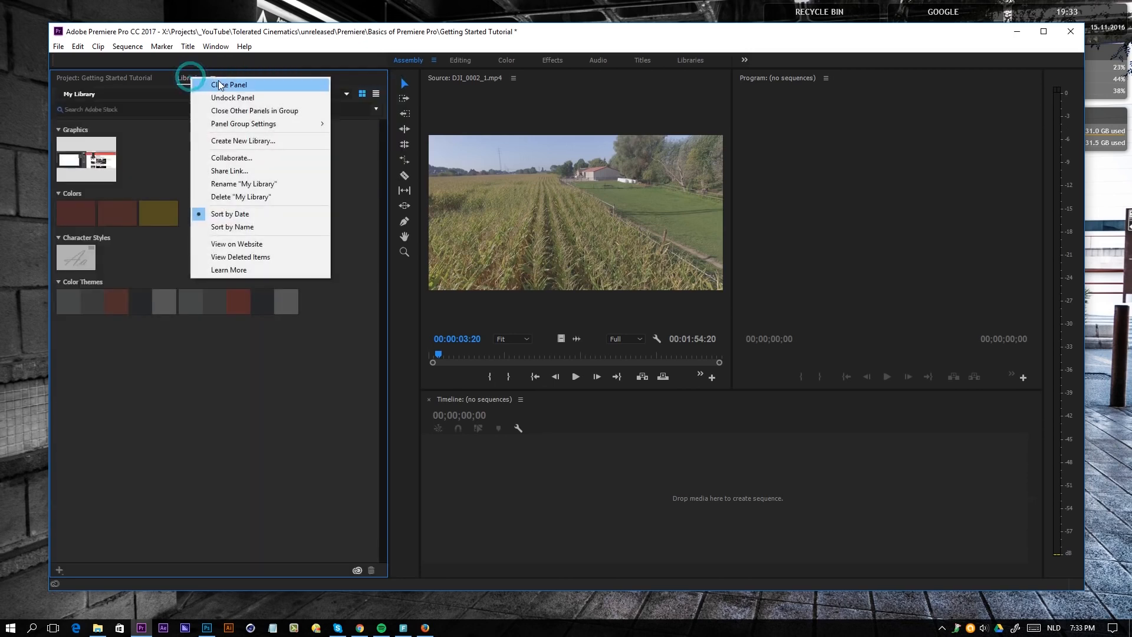
click(220, 84)
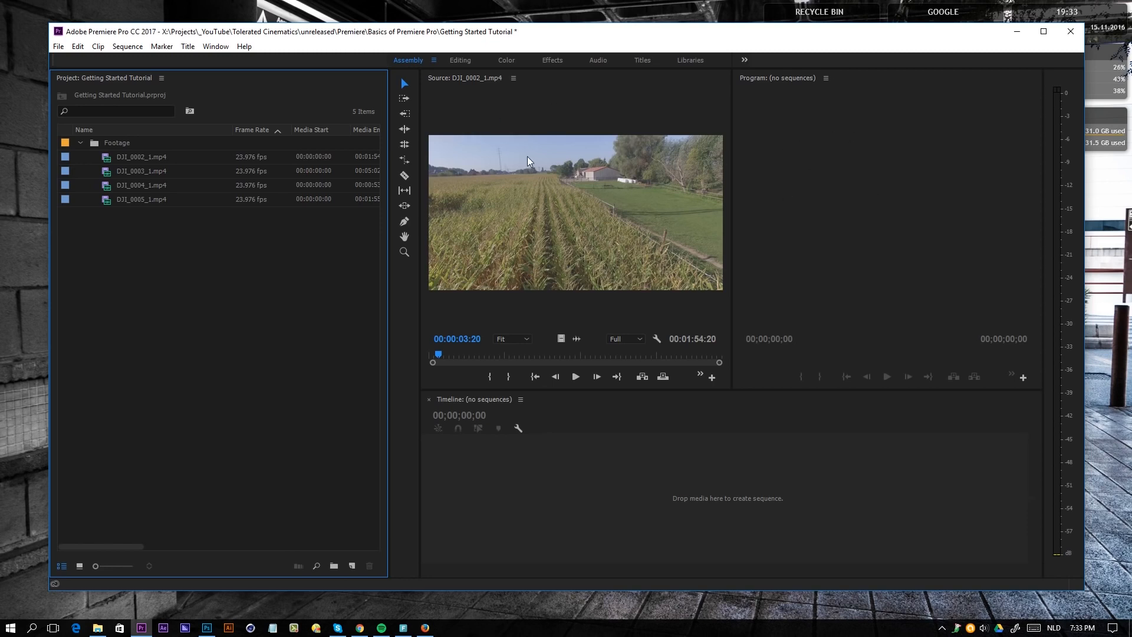
Preview DJI_0002_1.mp4 in the Source monitor, playing part of it and jumping to its end and back to its start
double_click(106, 157)
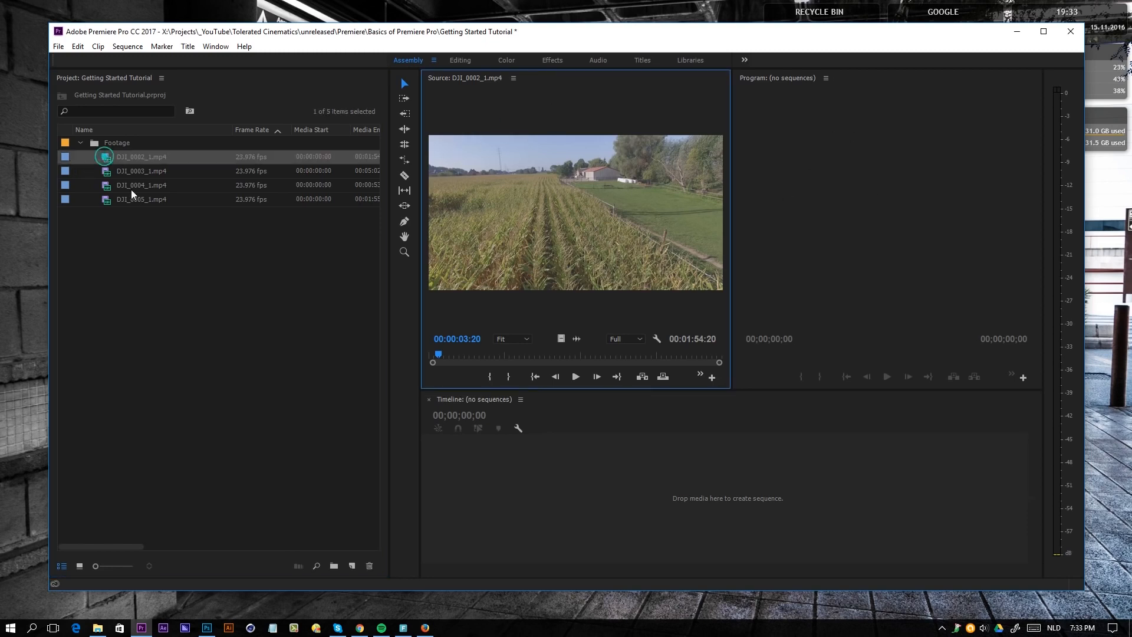
mouse_move(446, 357)
mouse_down()
mouse_move(454, 354)
mouse_move(433, 356)
mouse_up()
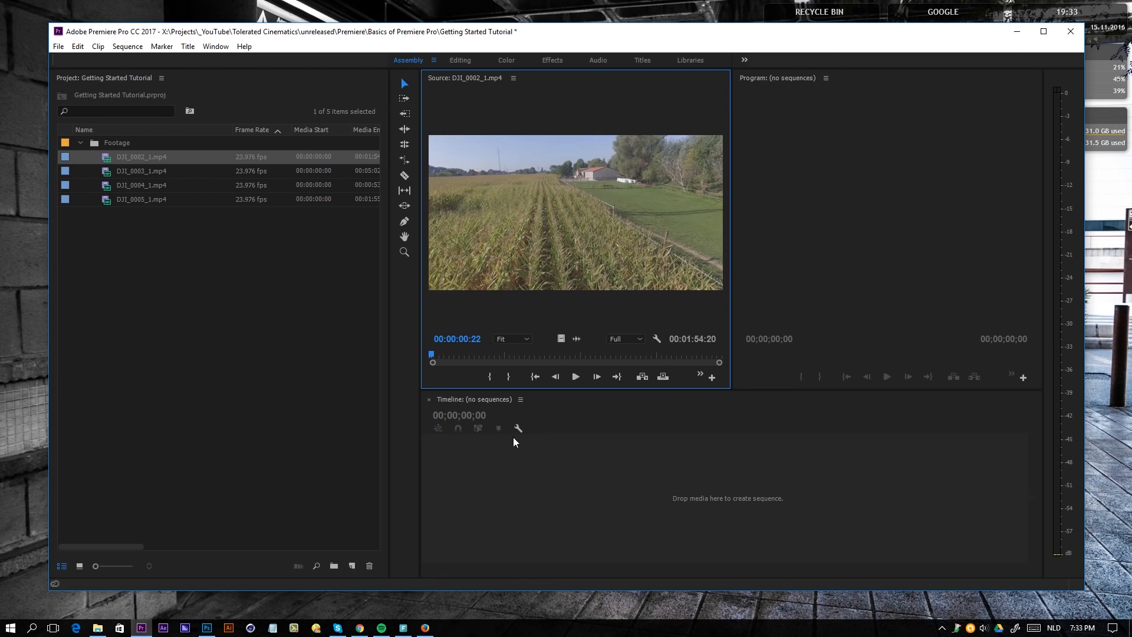
click(104, 157)
double_click(104, 157)
click(576, 377)
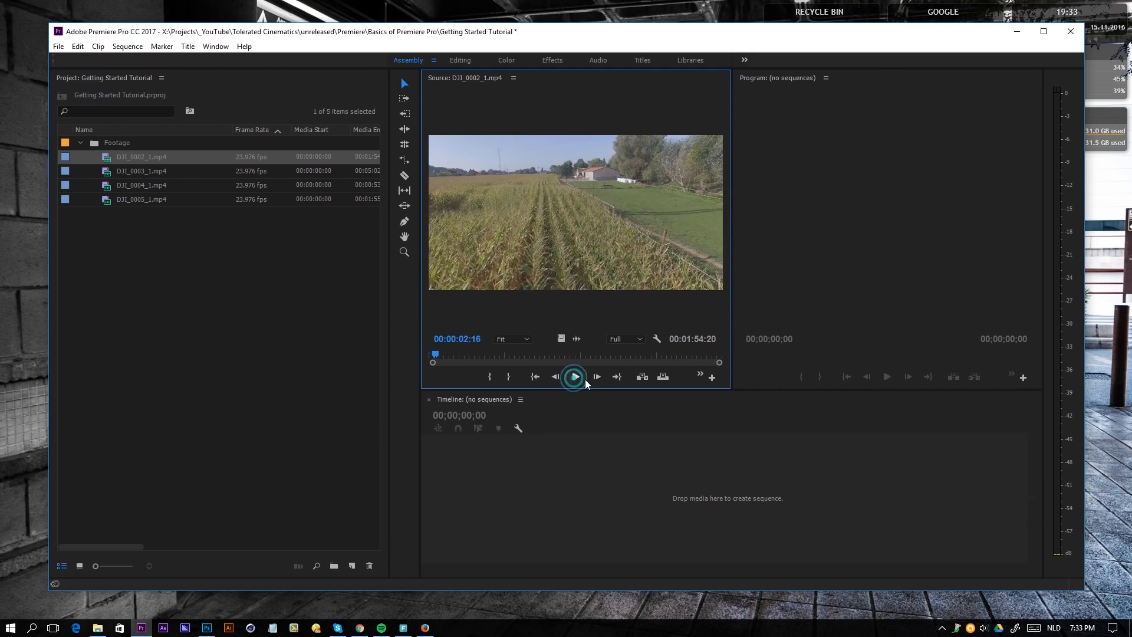
click(576, 378)
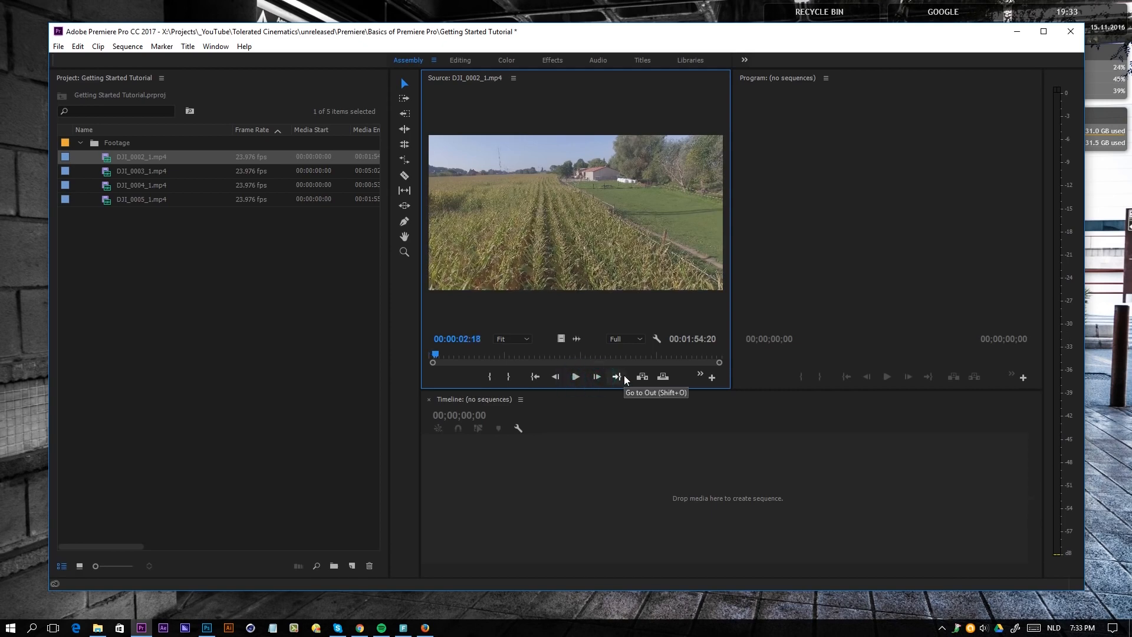
click(624, 377)
click(540, 377)
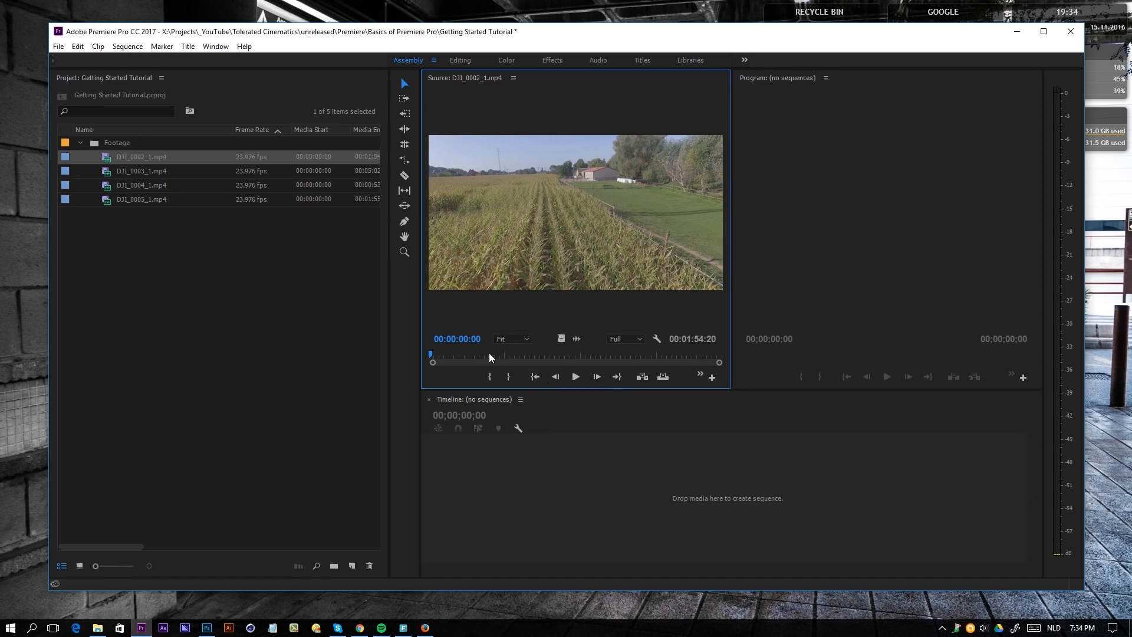
Mark an In point at 00:00:54:23 in the source clip DJI_0002_1.mp4
drag(436, 352, 568, 371)
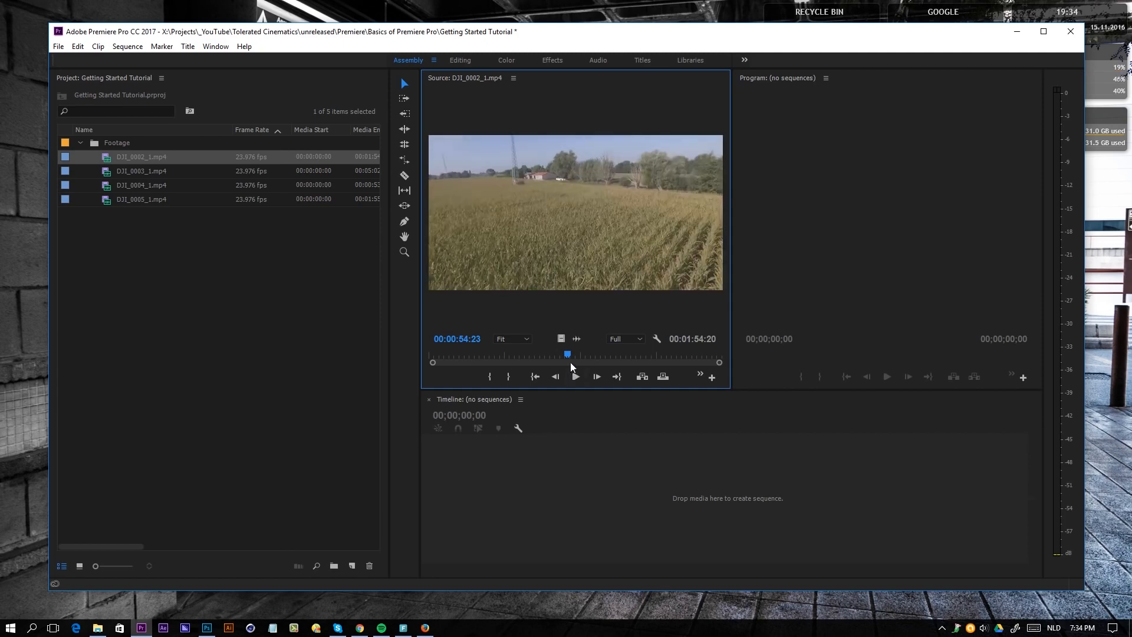
key(i)
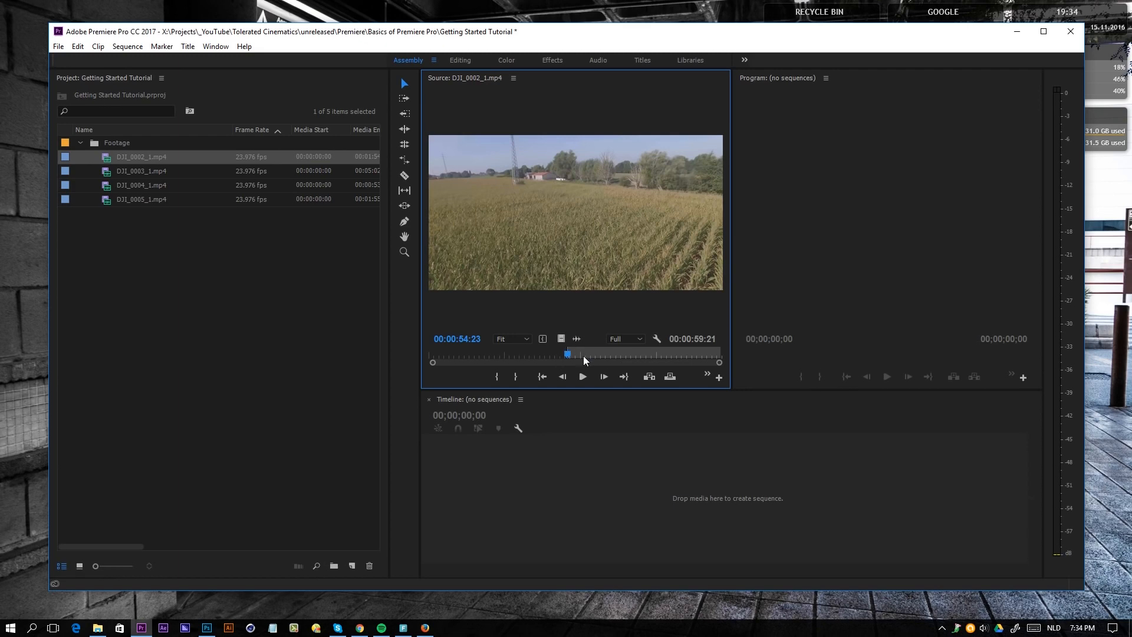
Mark an Out point at 00:01:10:18 in the source clip DJI_0002_1.mp4
click(600, 355)
drag(602, 355, 603, 355)
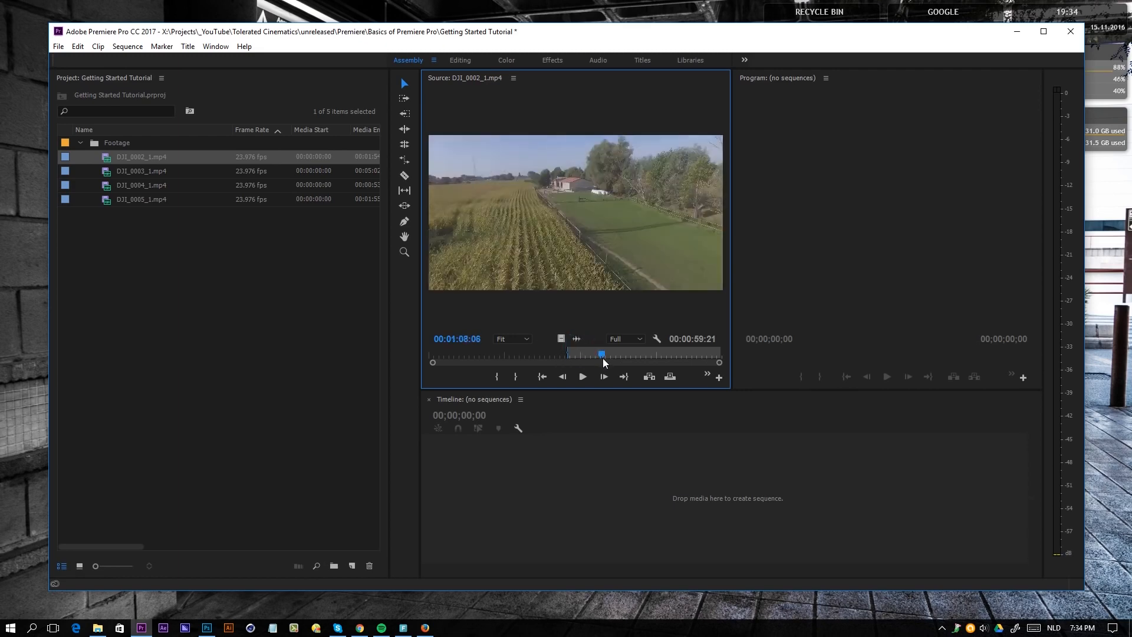
click(585, 380)
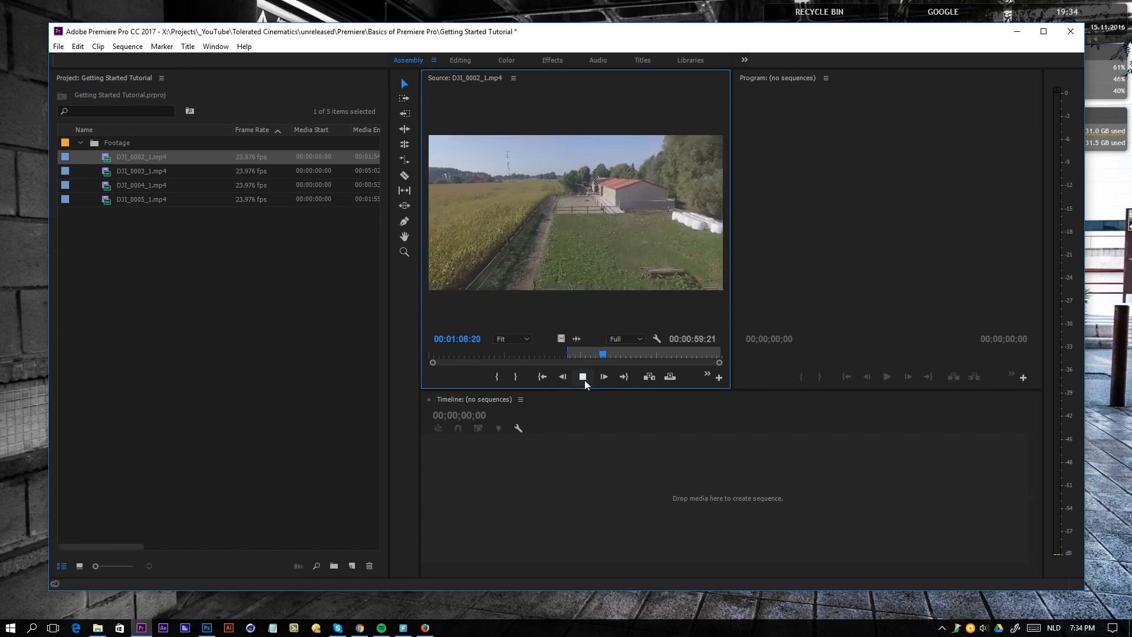
click(585, 377)
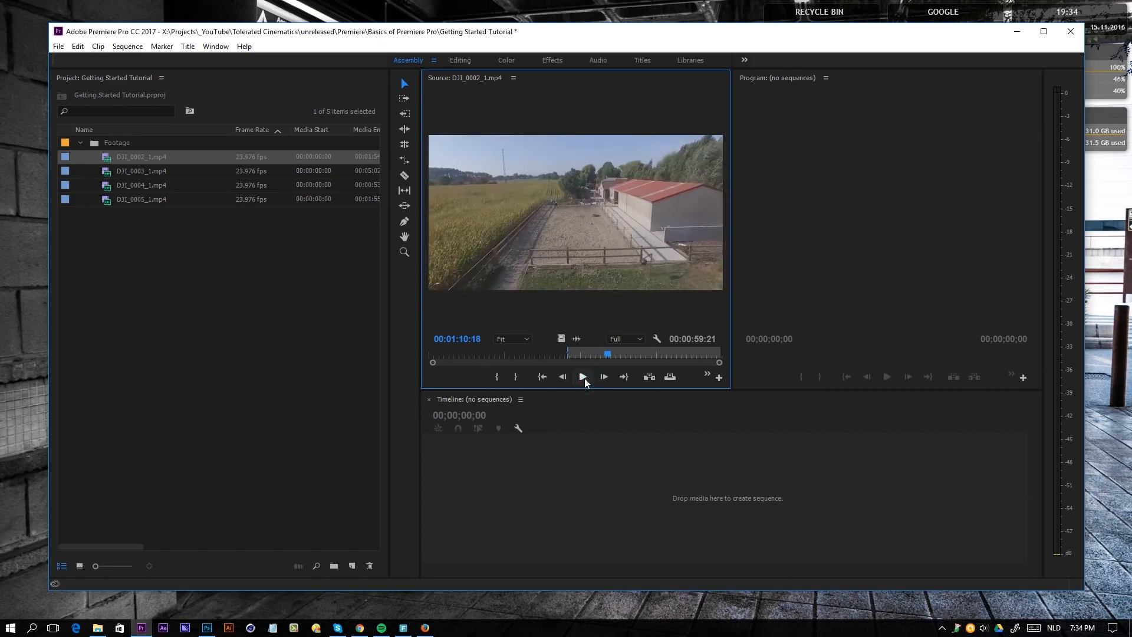
key(o)
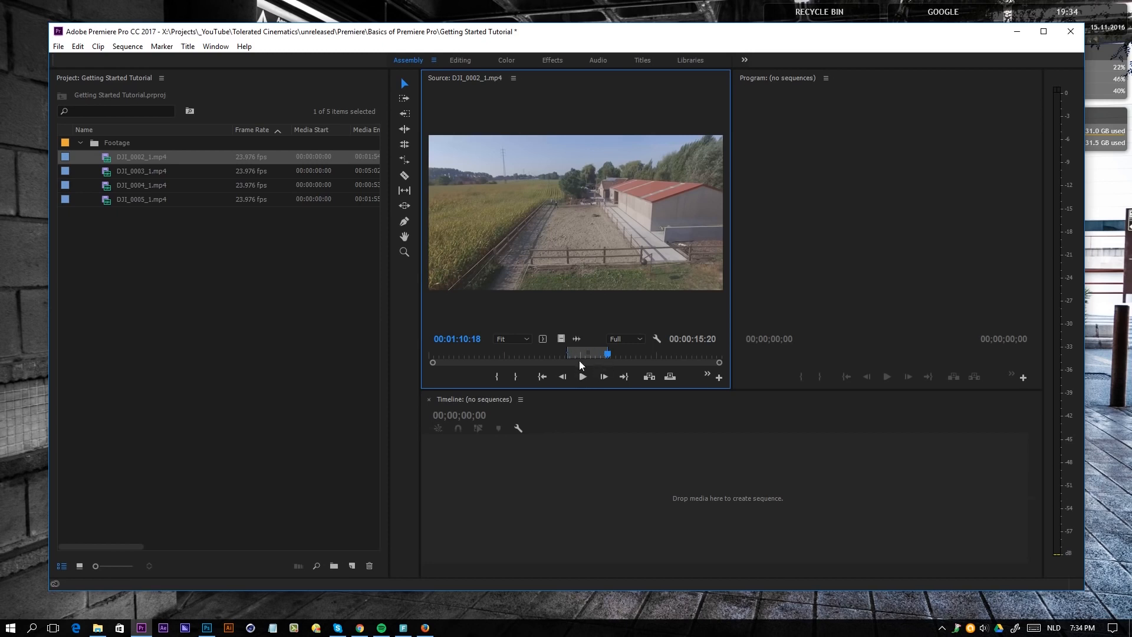
Play the source clip from 00:01:19:16 at 1/16 playback resolution, and restore the resolution to Full
click(638, 339)
click(640, 354)
click(631, 355)
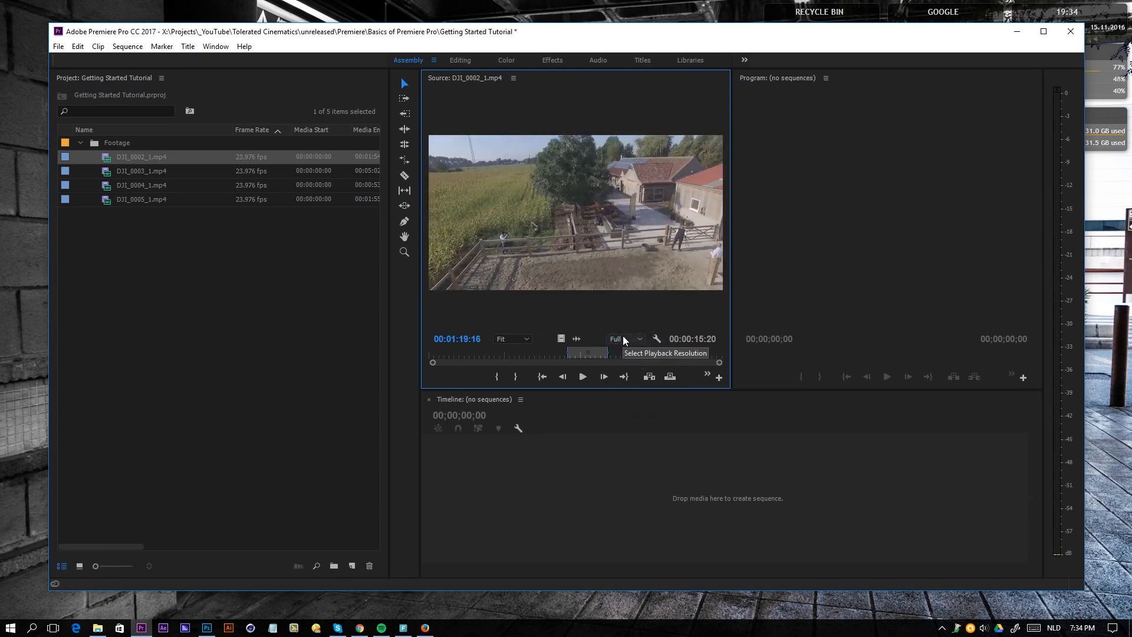
click(623, 337)
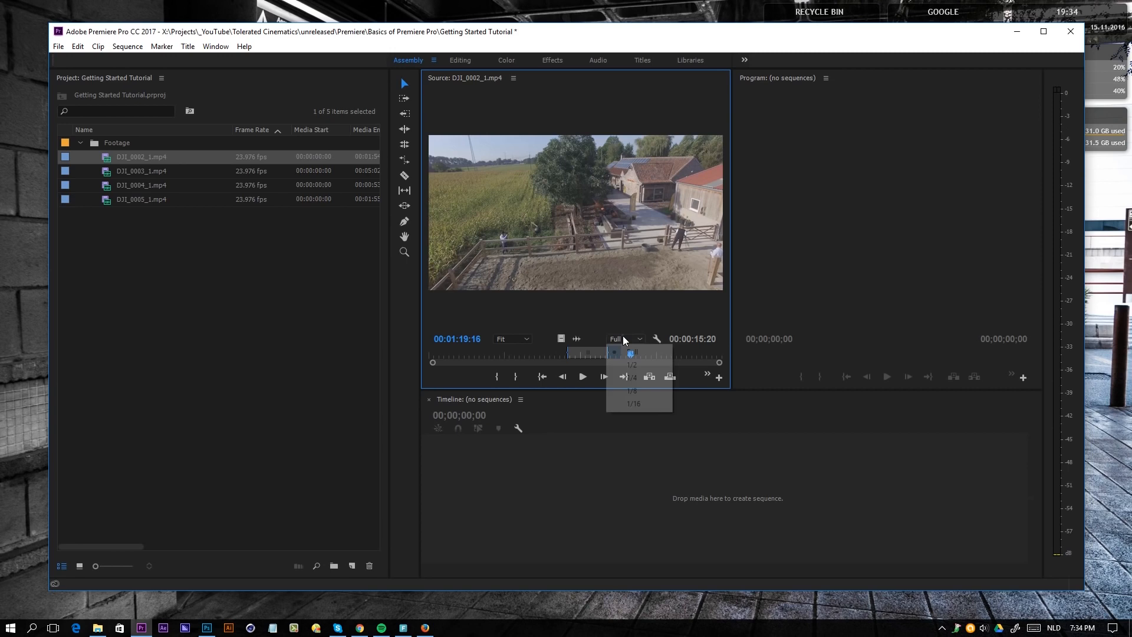
click(634, 404)
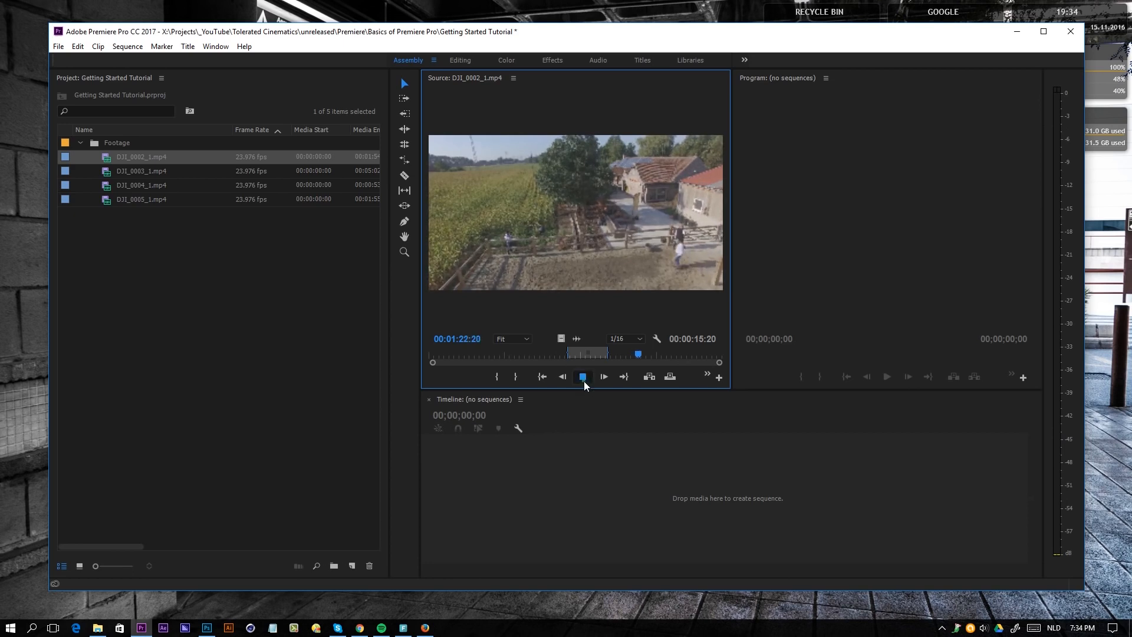
click(583, 376)
click(639, 338)
click(636, 353)
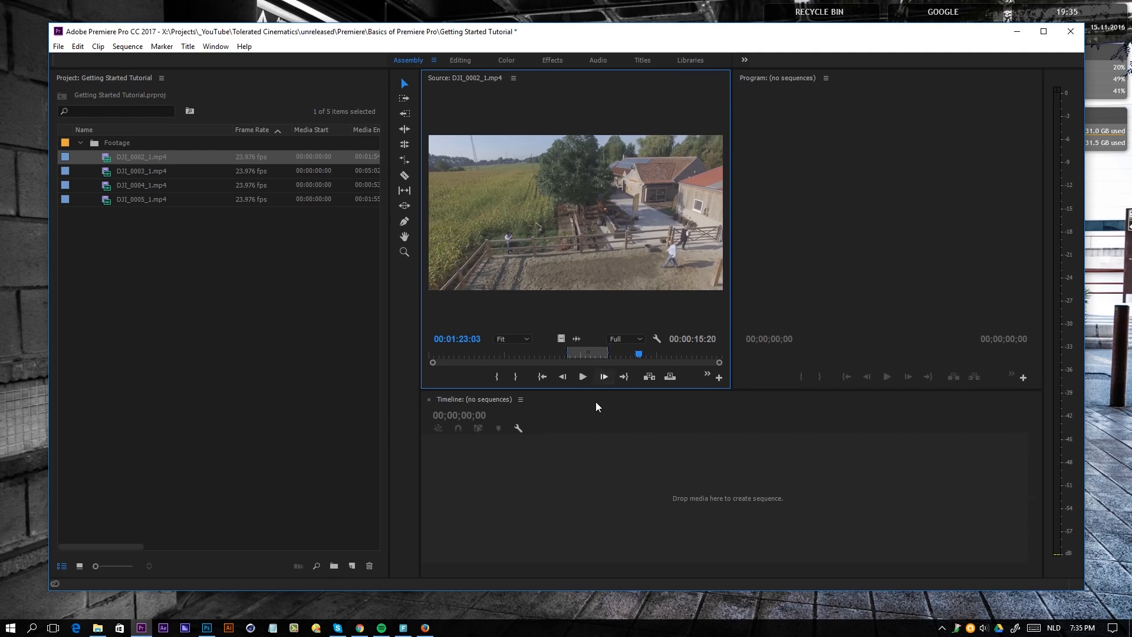
click(582, 354)
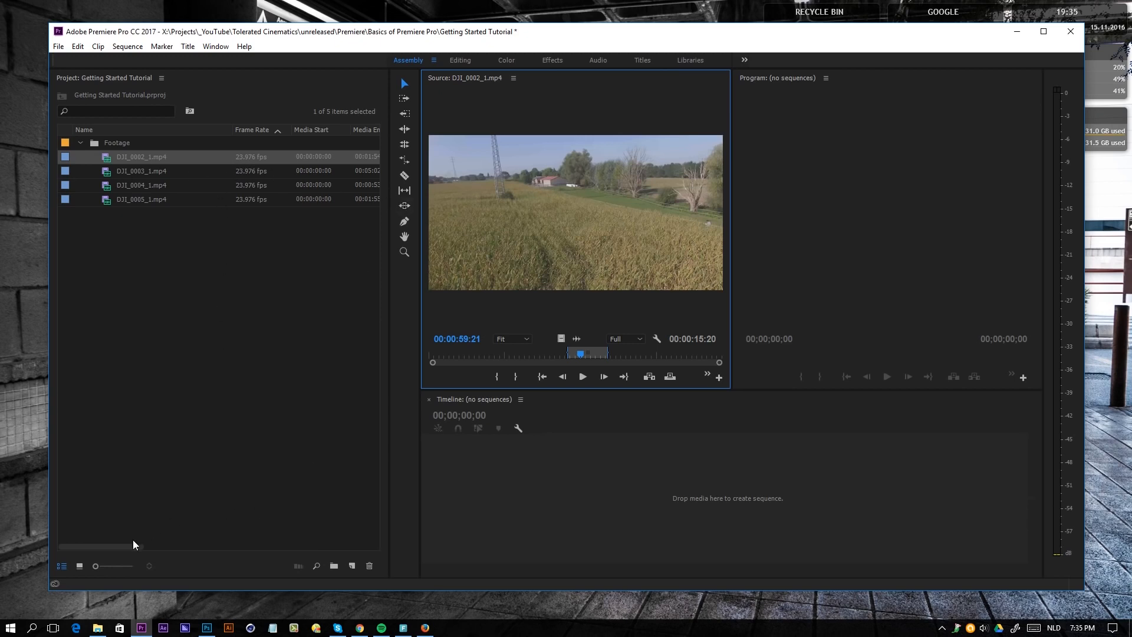
Compare the frame sizes in the Video Info of DJI_0002_1.mp4 and DJI_0003_1.mp4
drag(133, 544, 223, 545)
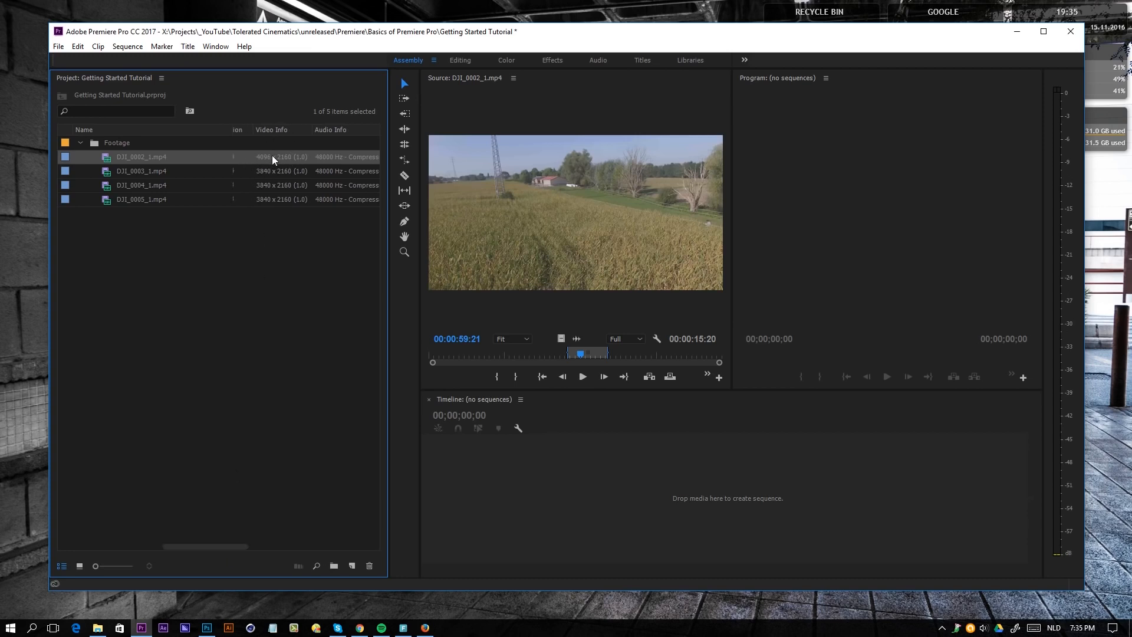
click(262, 172)
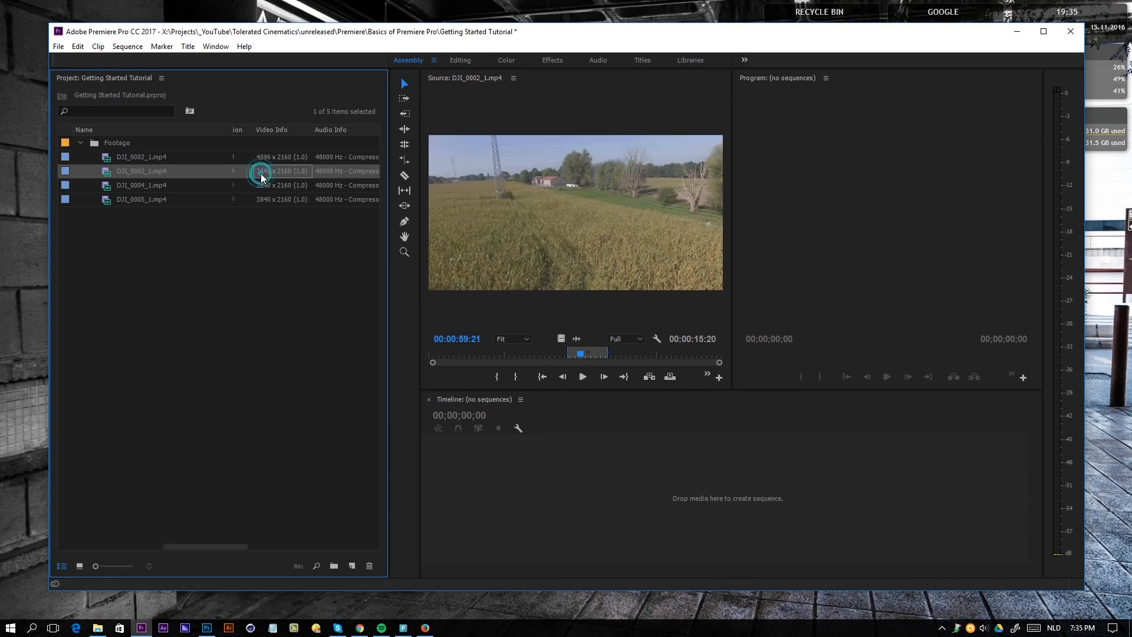
click(265, 156)
click(255, 172)
click(260, 160)
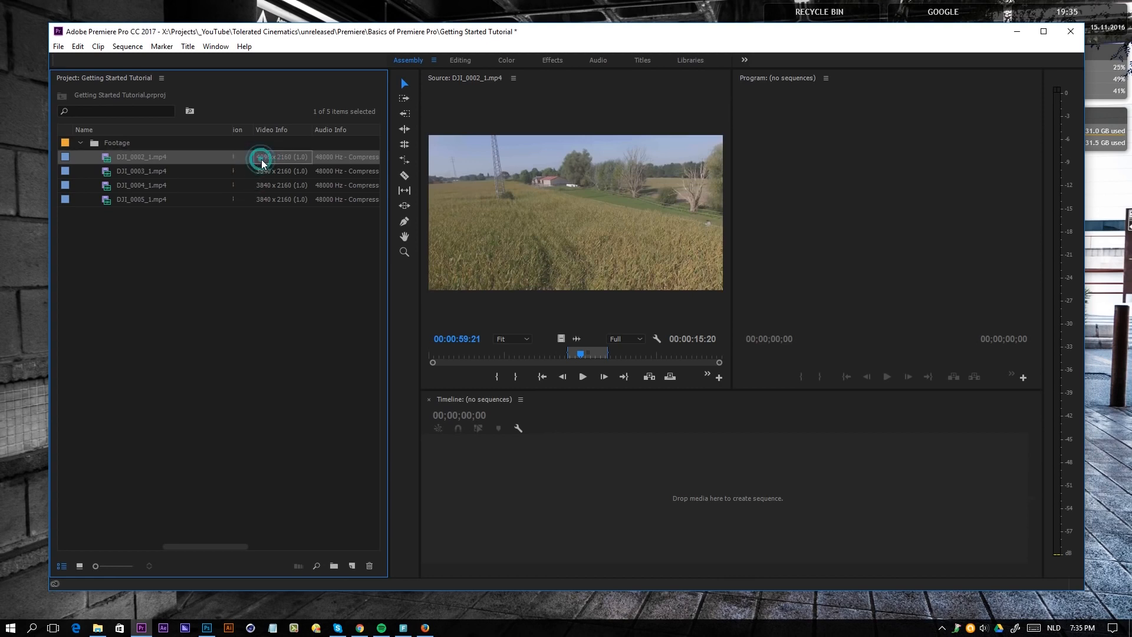
Create a sequence from the marked section of DJI_0002_1.mp4 in the empty timeline
click(519, 215)
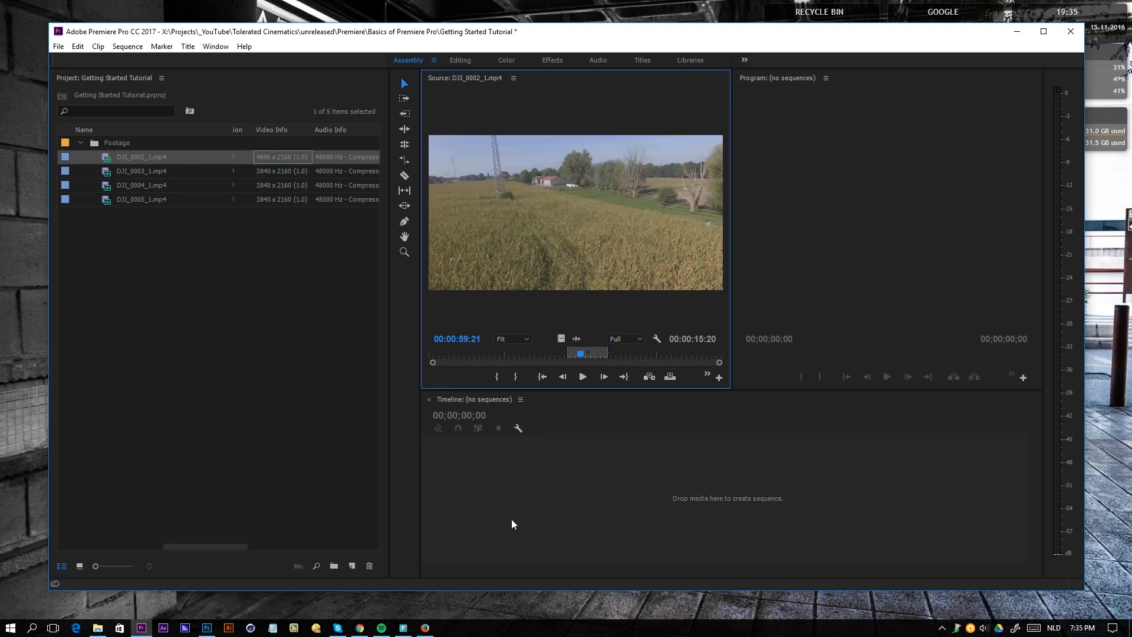
drag(512, 523, 519, 497)
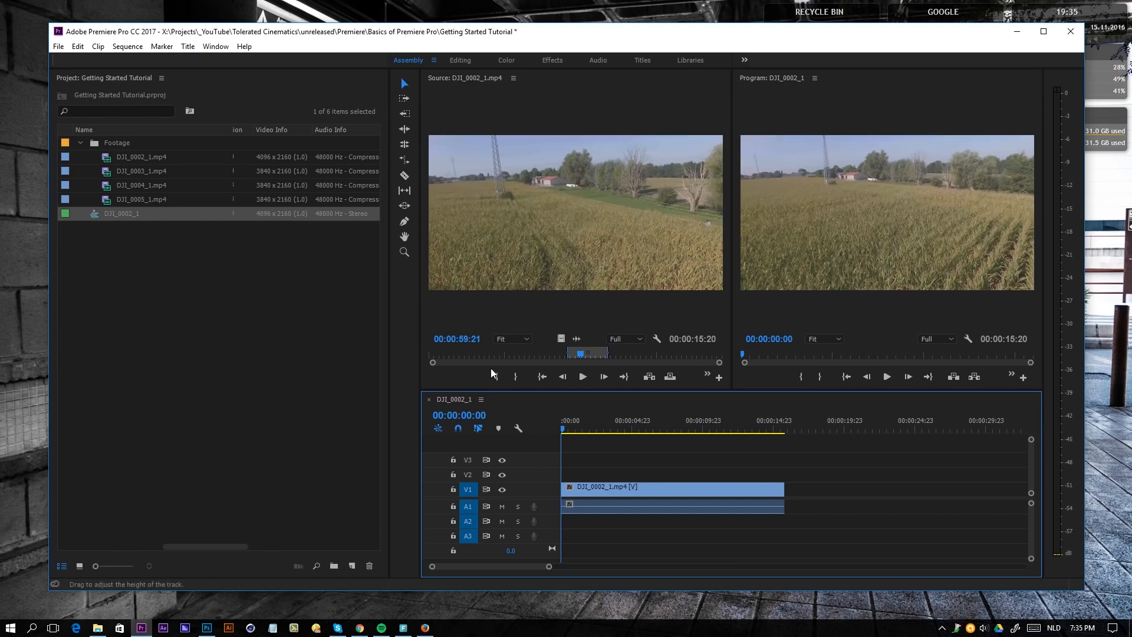
drag(227, 545, 198, 539)
click(127, 157)
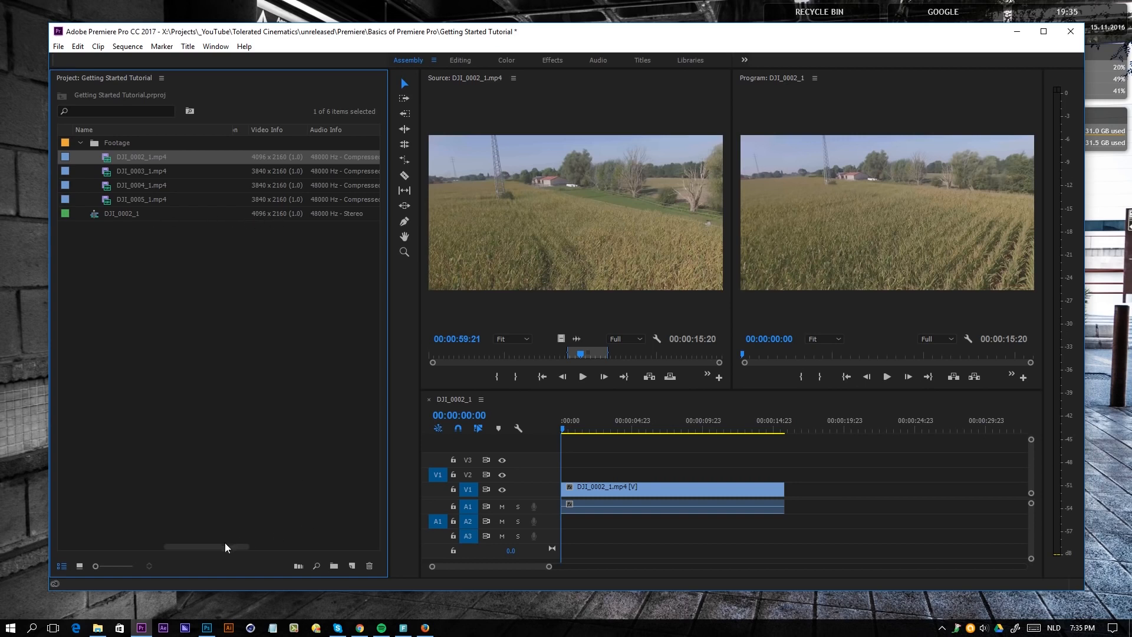
drag(224, 543, 87, 539)
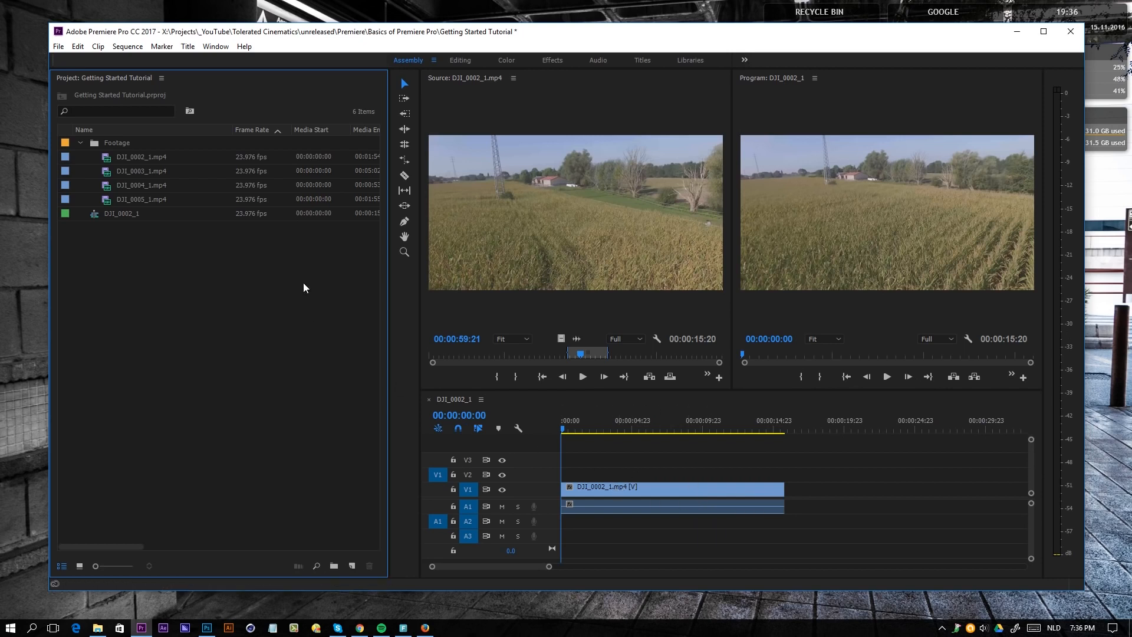
Create a sequence from DJI_0003_1.mp4 and move it out of the Footage bin to the project's root level
double_click(112, 169)
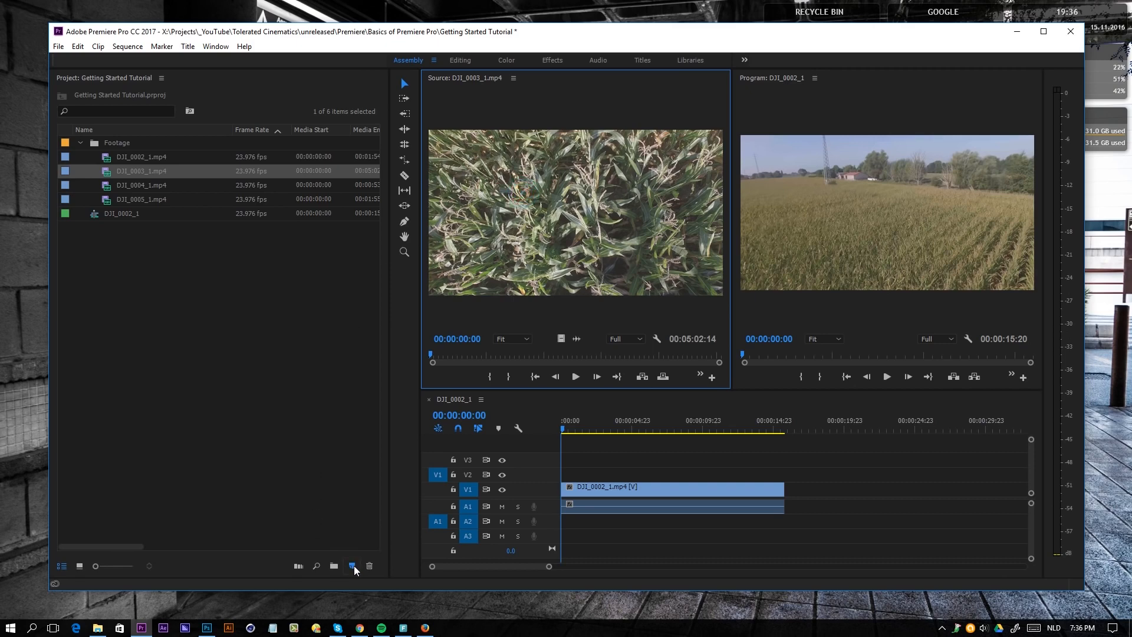
drag(353, 565, 354, 565)
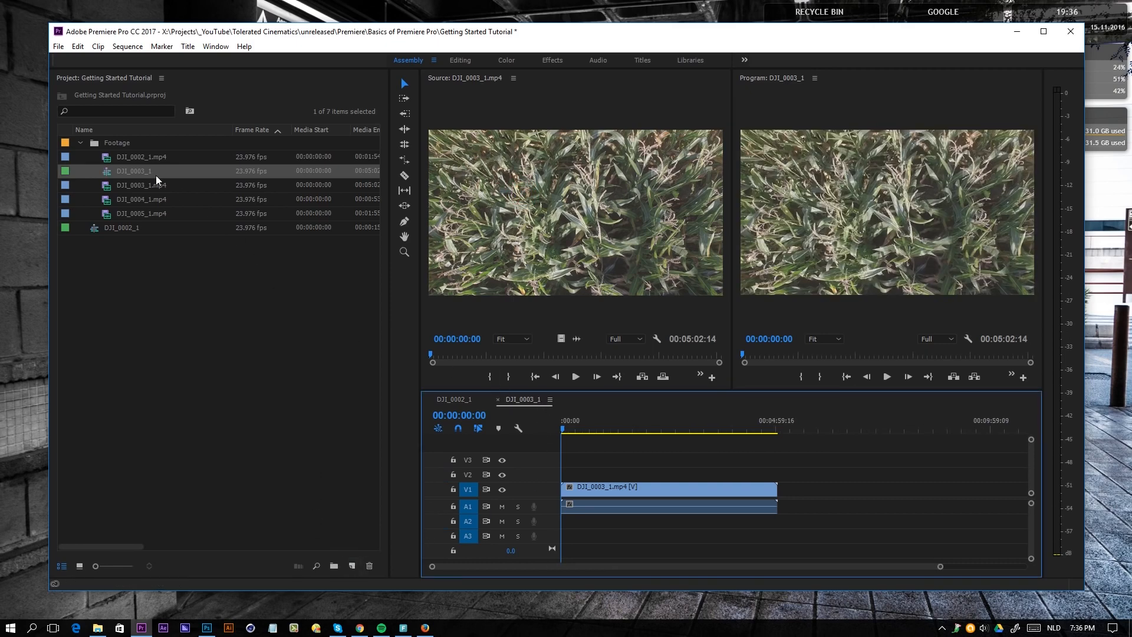
drag(155, 175, 122, 275)
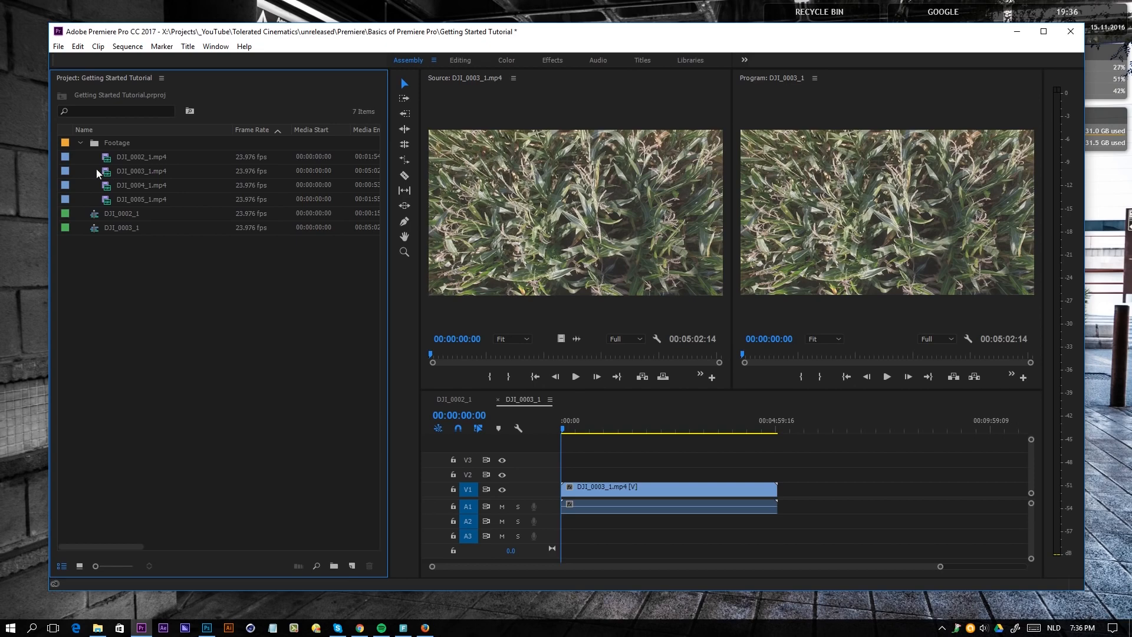
Rename the sequence DJI_0002_1 as "Selection Drone 4K Cinematic" and the sequence DJI_0003_1 as "Selection Drone 4K"
click(78, 142)
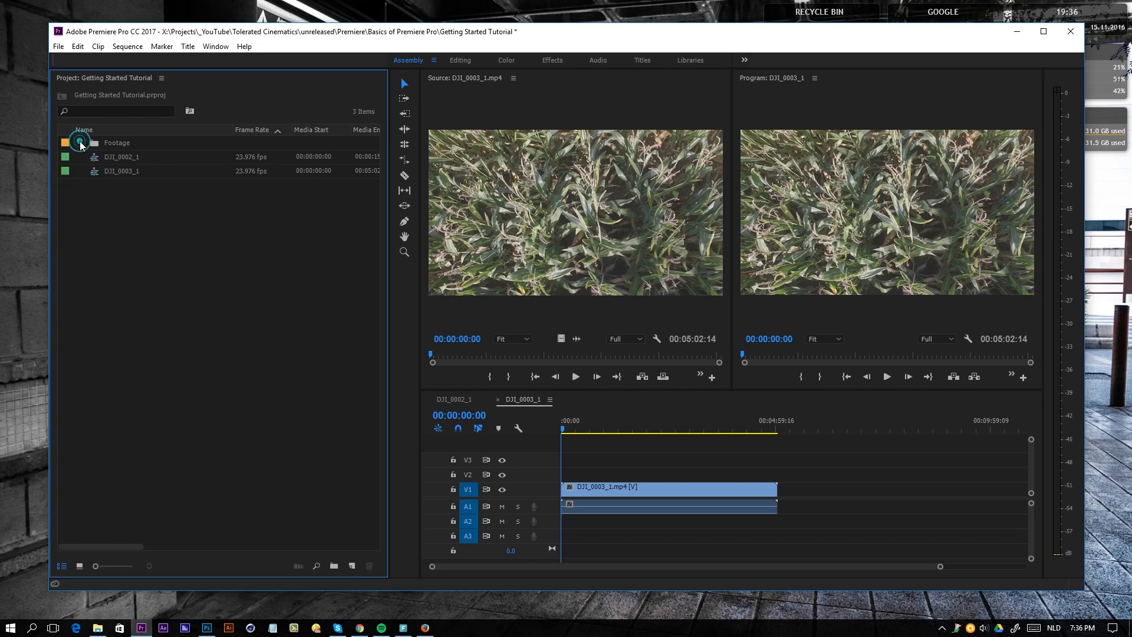
click(124, 158)
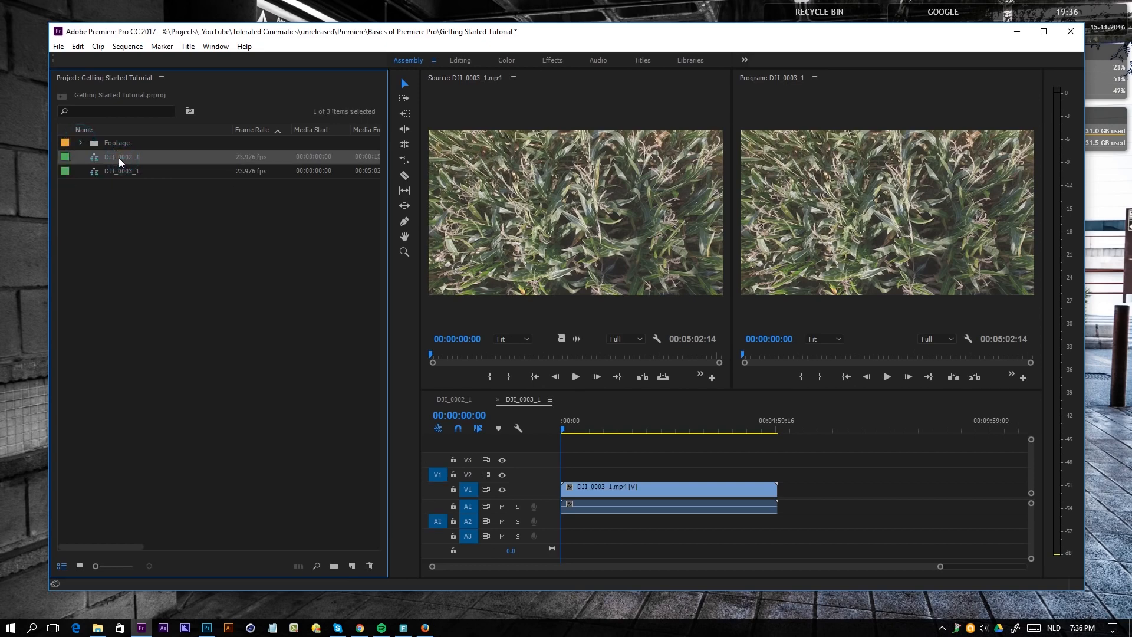
click(119, 157)
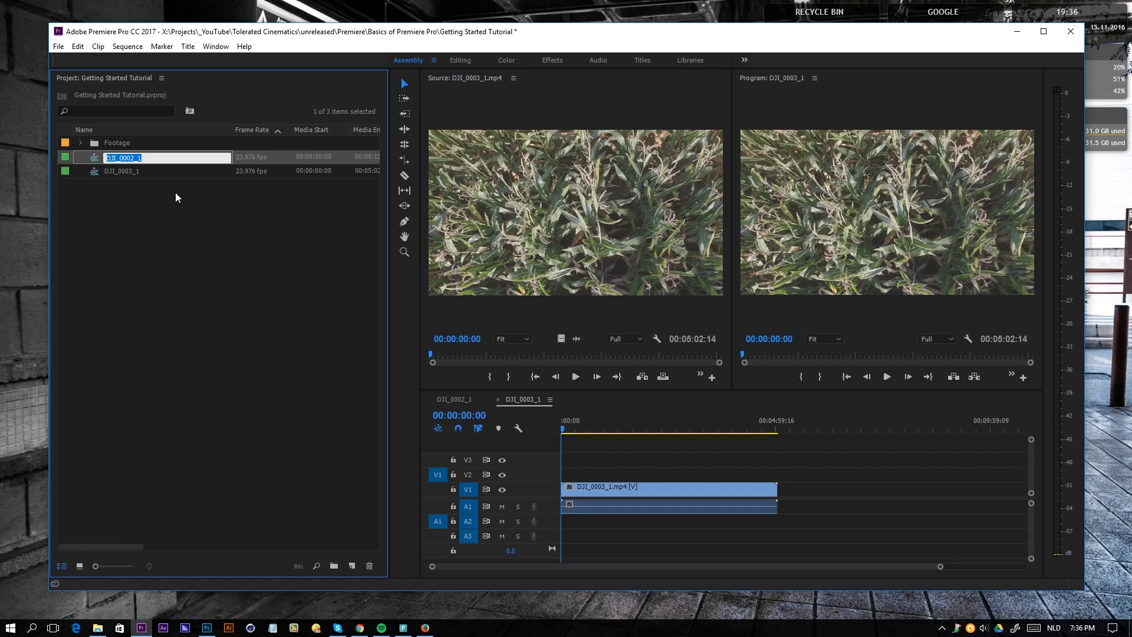
text(Selection Drone 4K Cinematic)
key(Tab)
text(Se)
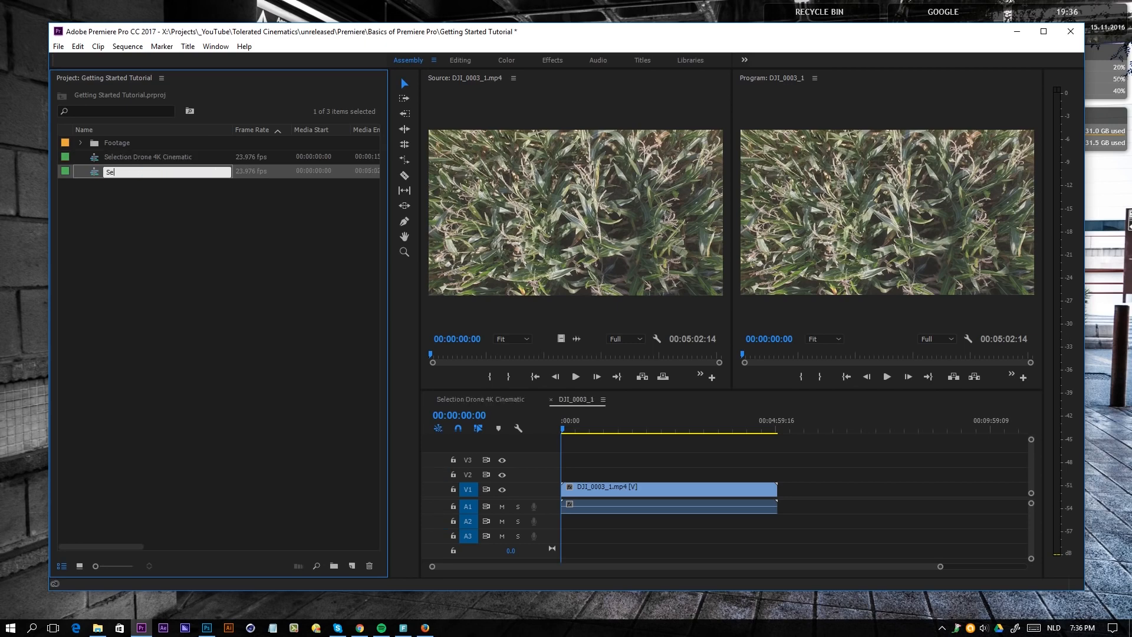
text(lection Drone 4K)
key(Return)
click(143, 184)
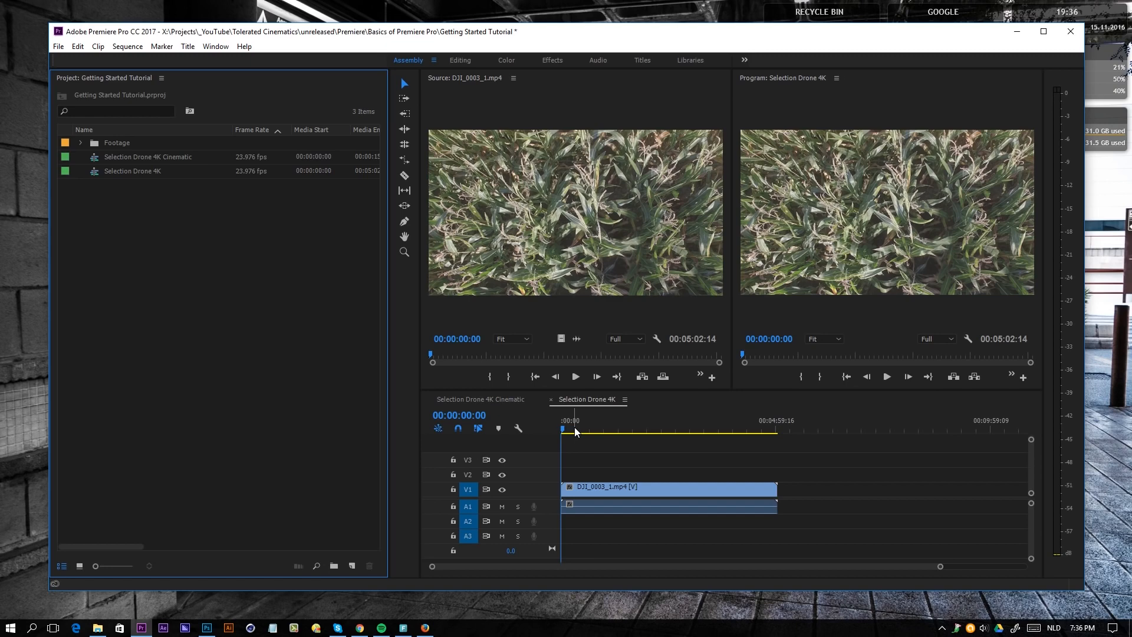
View the Selection Drone 4K Cinematic sequence, expand the Footage bin, and return to the Selection Drone 4K sequence
click(508, 399)
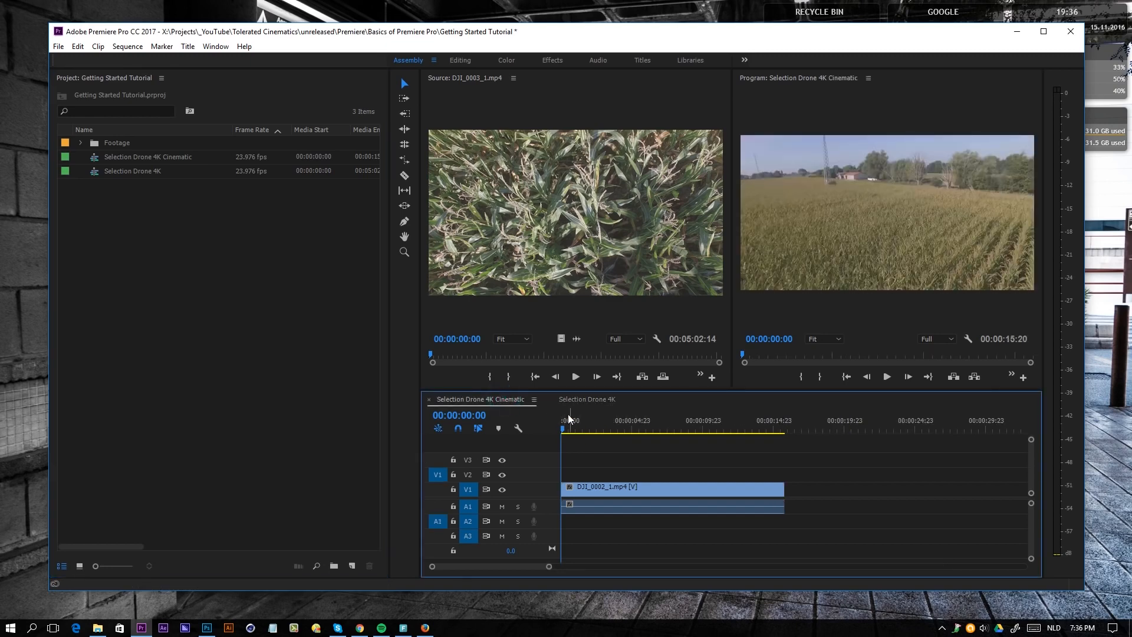
click(78, 143)
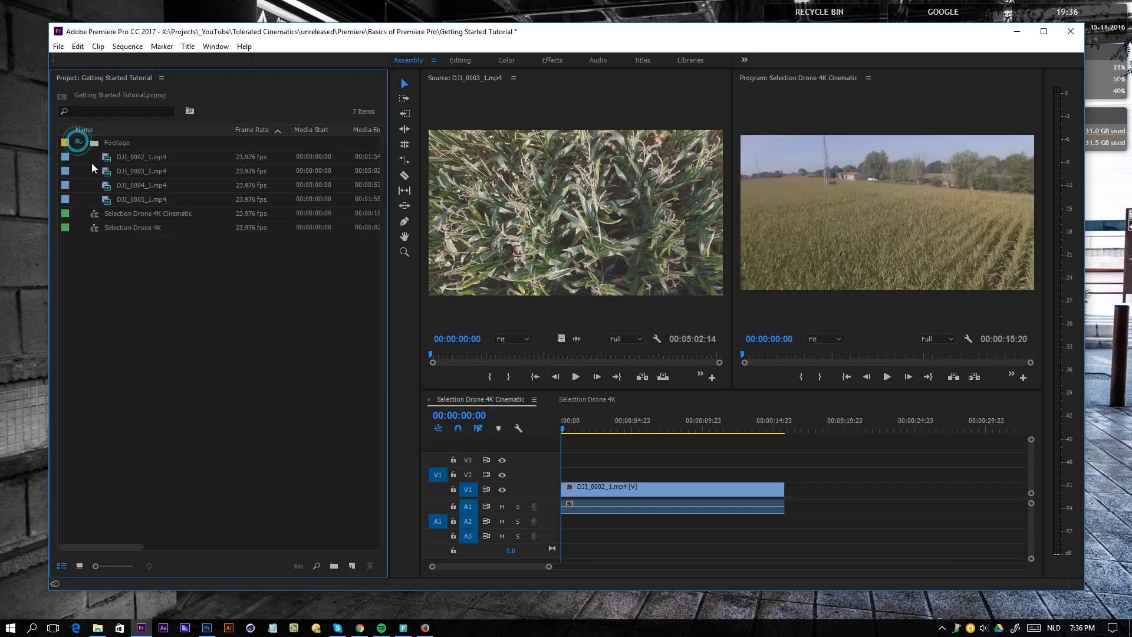
click(576, 399)
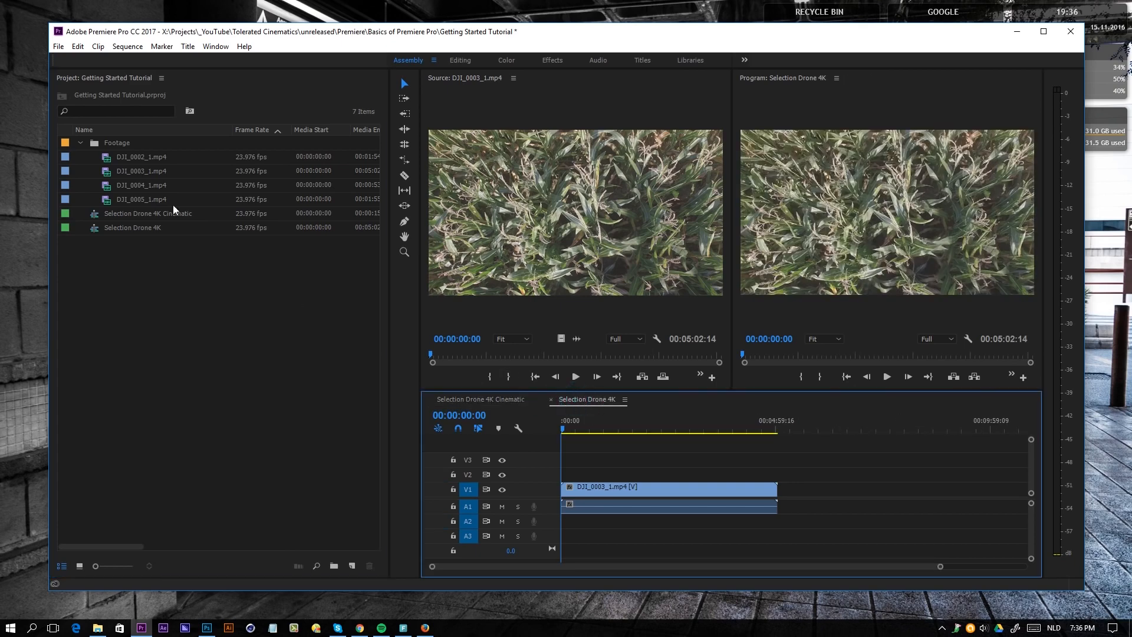
Mark a section of DJI_0004_1.mp4 ending at 00:00:31:22 and append it to the Selection Drone 4K sequence
double_click(108, 183)
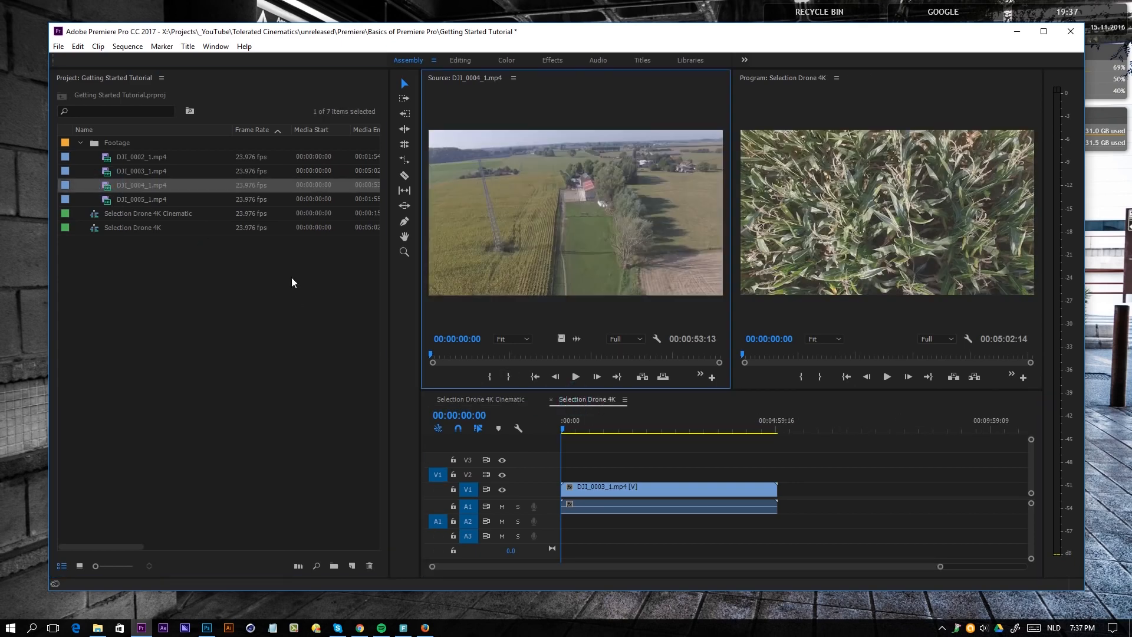
mouse_move(510, 354)
mouse_down()
mouse_move(601, 355)
mouse_move(563, 223)
mouse_move(799, 500)
mouse_move(781, 496)
mouse_up()
key(i)
key(o)
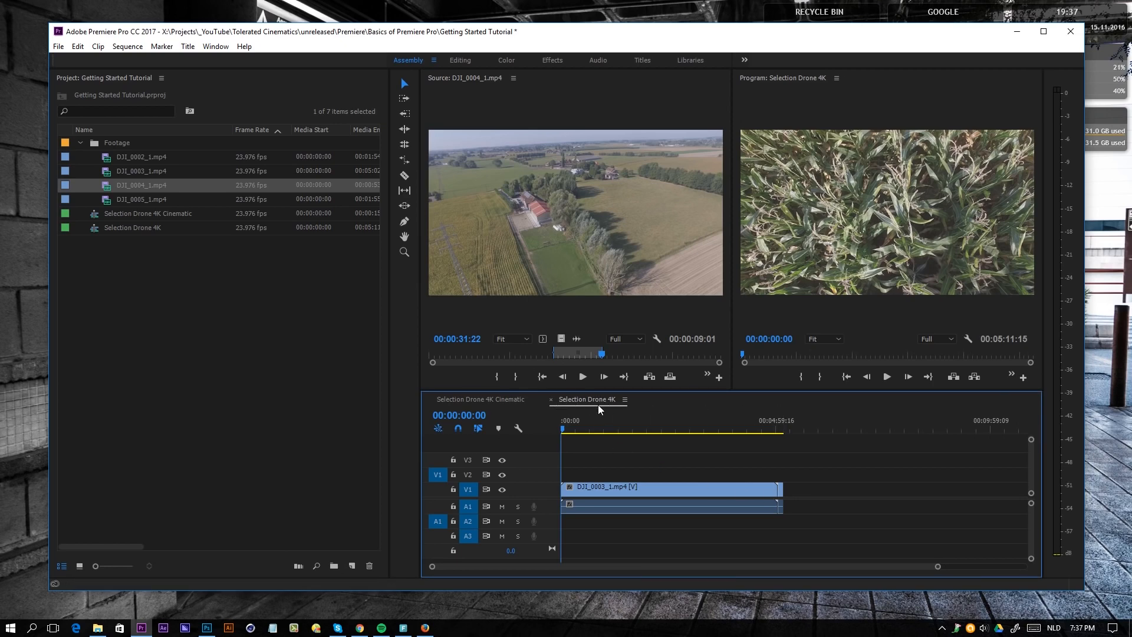
Append only the video of the marked DJI_0004_1.mp4 section to the end of track V1 and select the added clip
drag(559, 340, 782, 501)
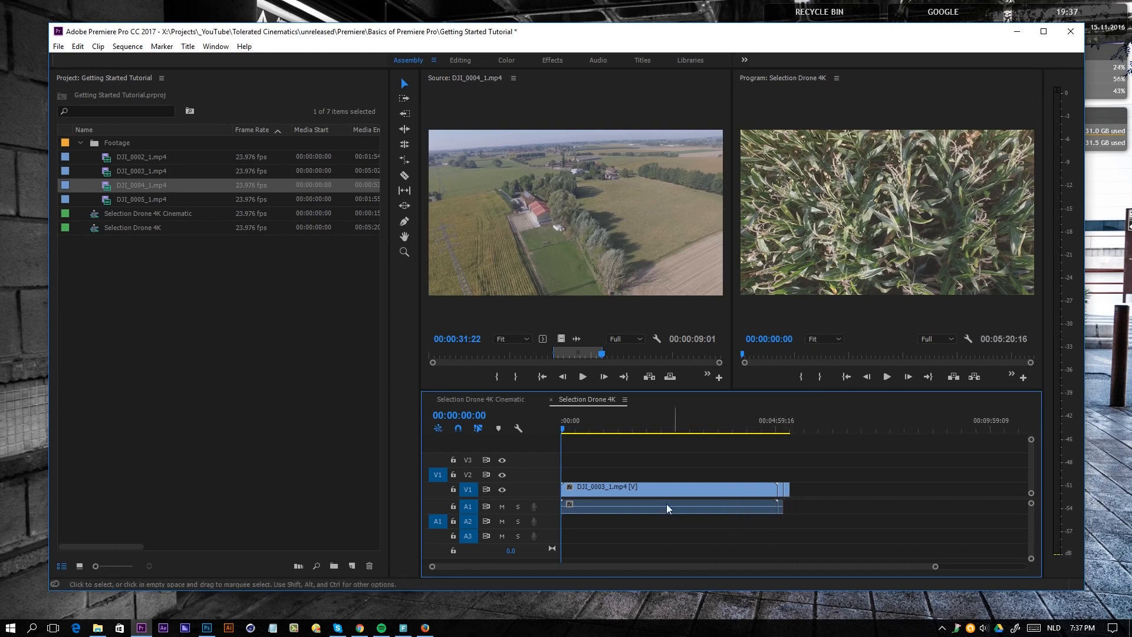
click(786, 489)
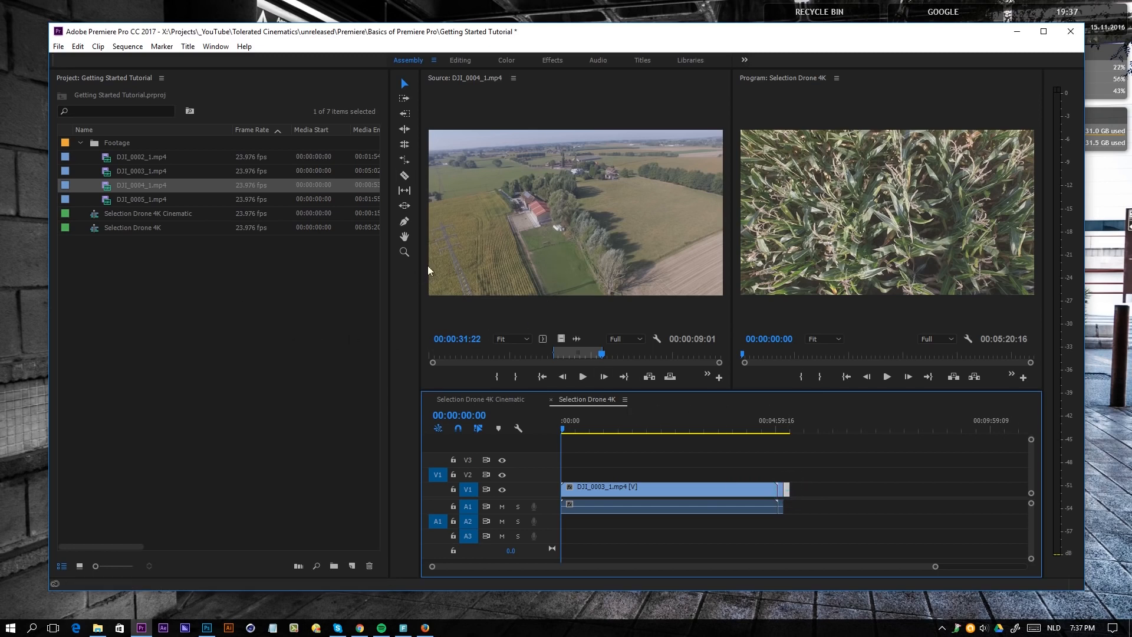
Put both selection sequences into a new bin named "Selection Sequences"
drag(86, 247, 97, 217)
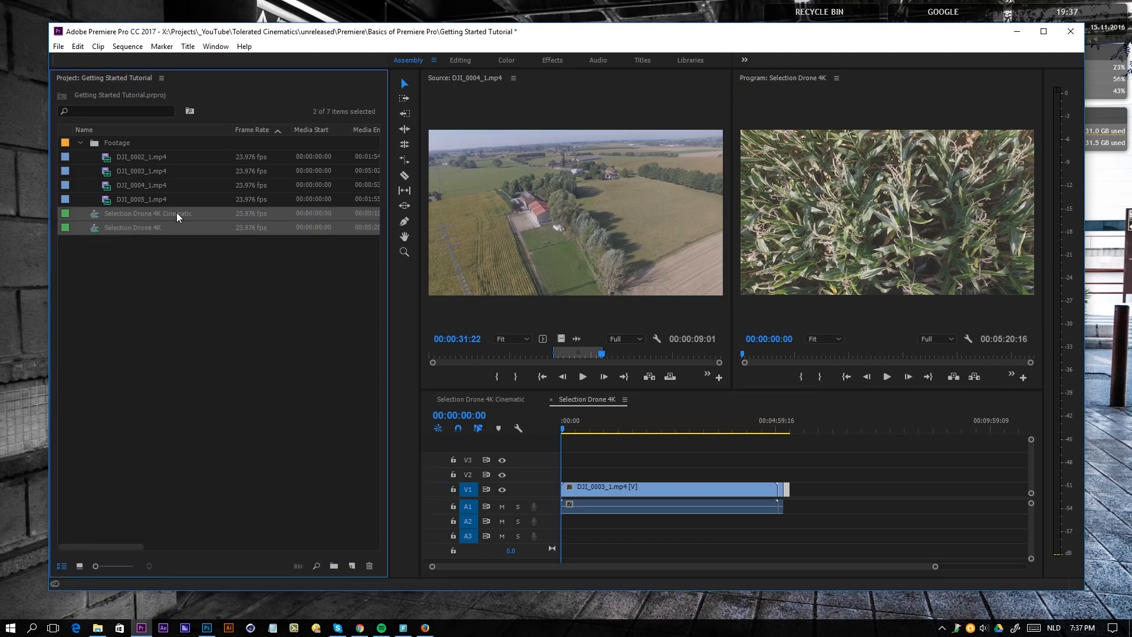
click(334, 566)
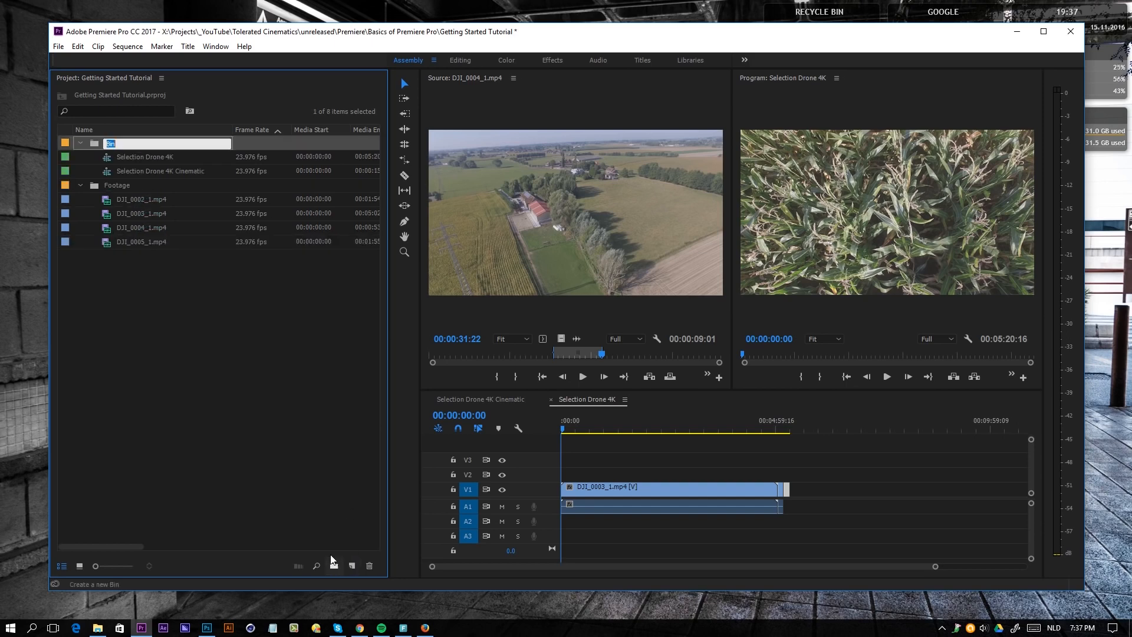
text(Selection Sequences)
key(Tab)
click(157, 418)
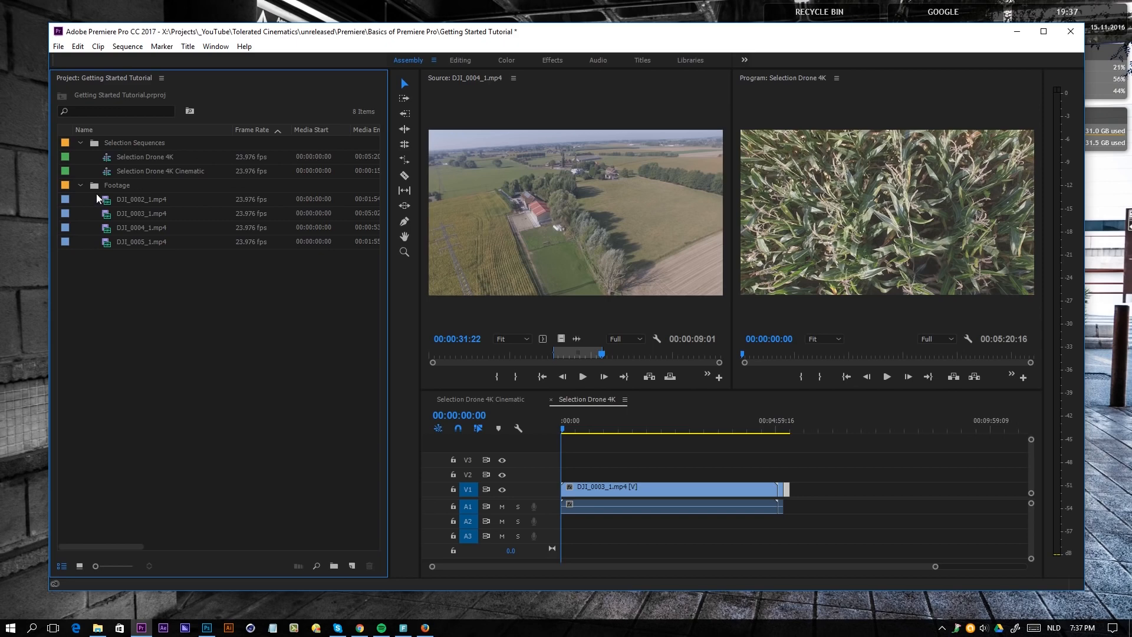
Switch the project's media list to Icon View
click(153, 351)
click(79, 566)
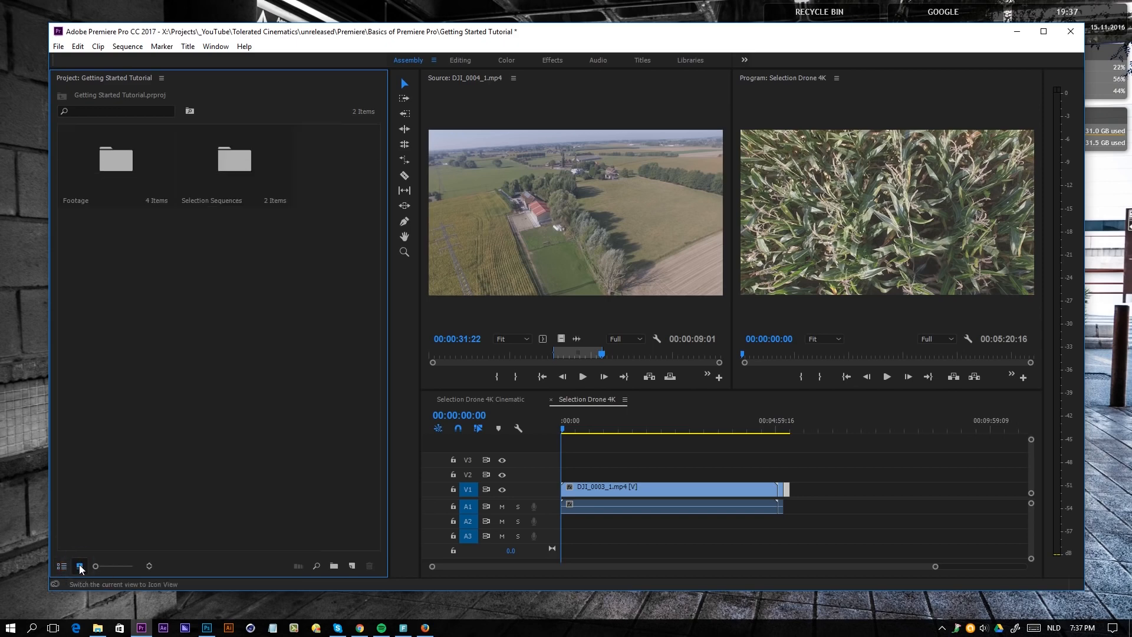
Show the project's media in List View and enlarge its rows slightly
click(62, 566)
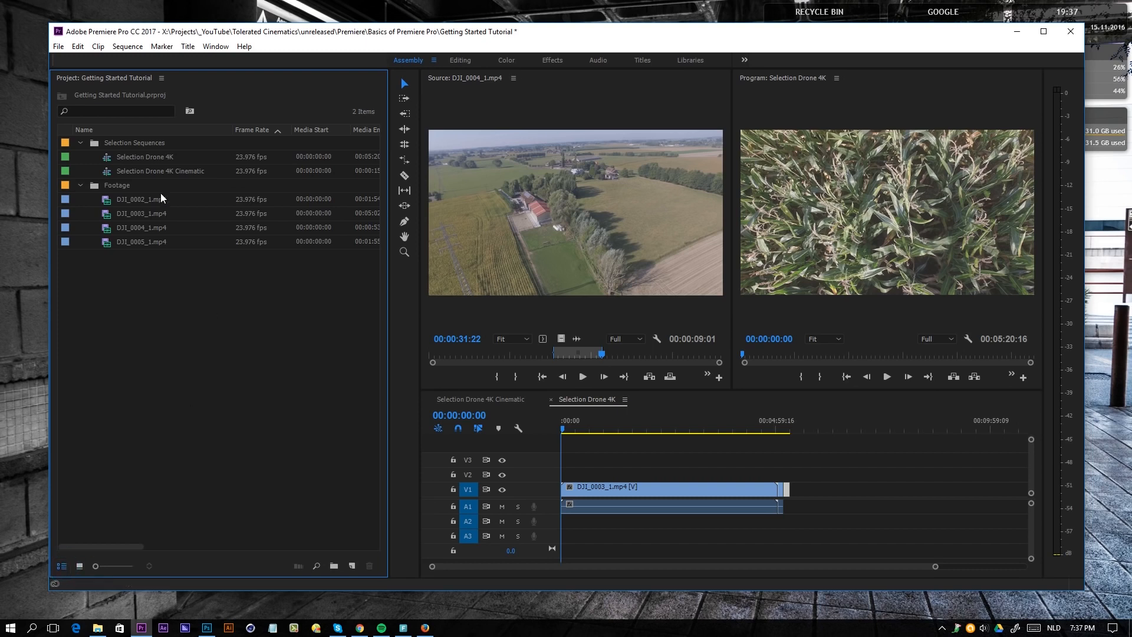
mouse_move(94, 568)
mouse_down()
mouse_move(135, 565)
mouse_move(107, 554)
mouse_up()
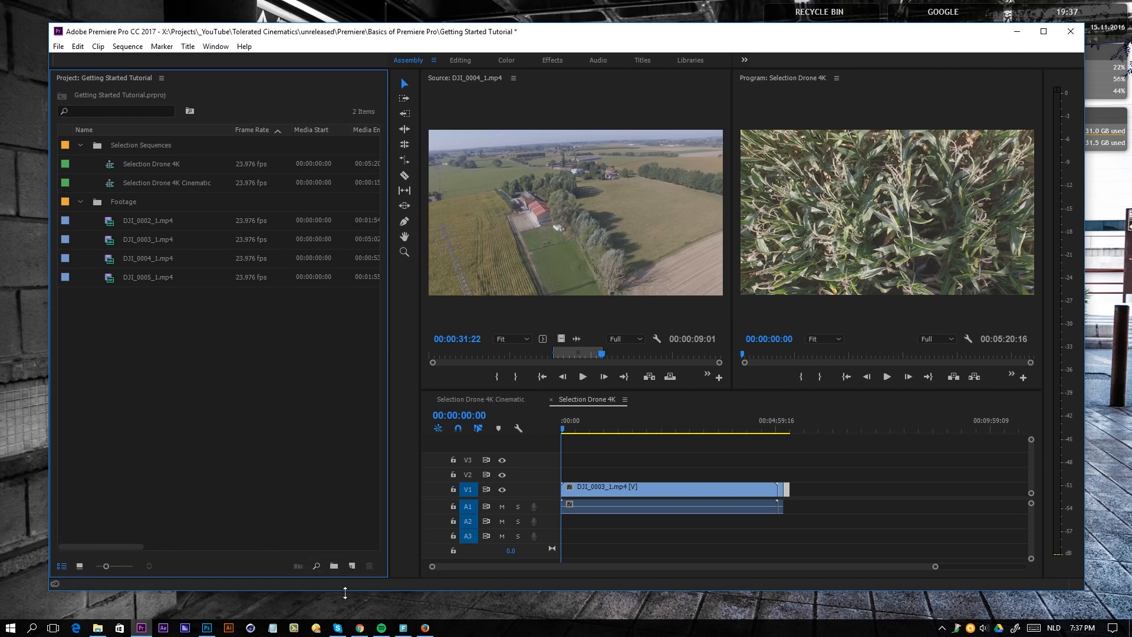
Delete the long DJI_0003_1.mp4 clip from the Selection Drone 4K sequence and close the gap it leaves
scroll(741, 491, down, 1)
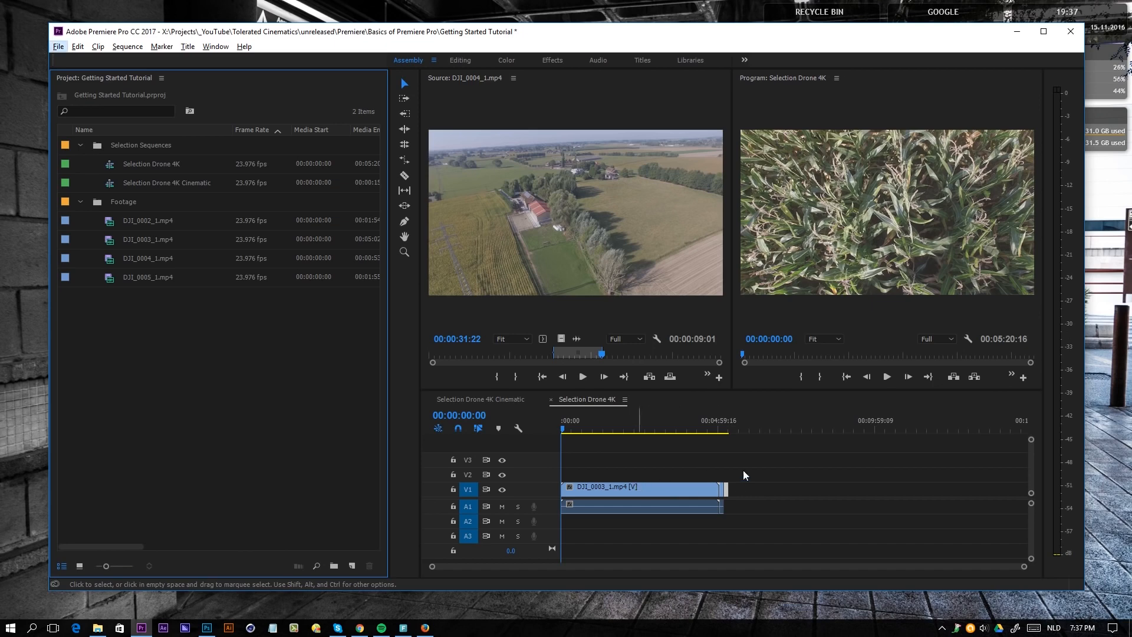
click(811, 477)
drag(575, 427, 660, 441)
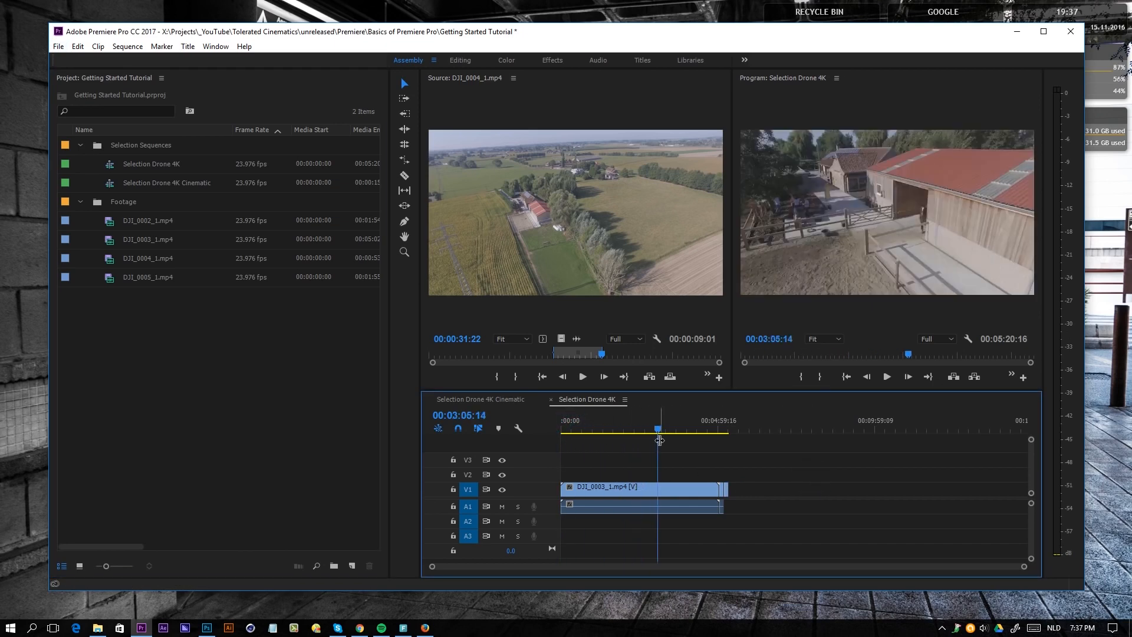
click(650, 492)
key(Delete)
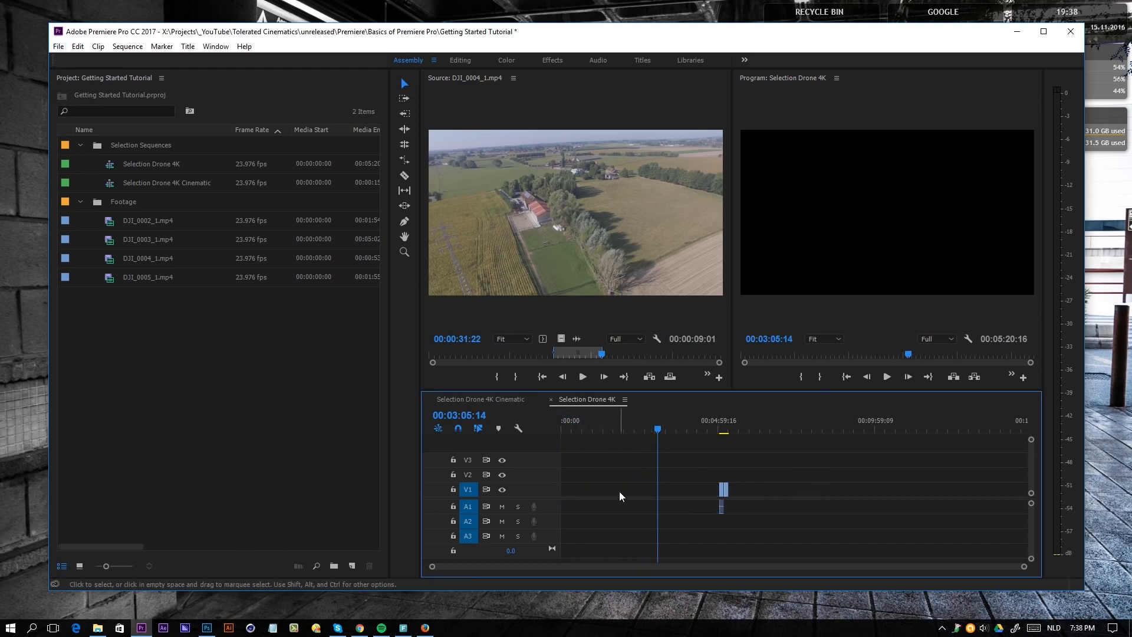
click(620, 492)
key(Delete)
Zoom the Selection Drone 4K timeline in on its two remaining DJI_0004_1.mp4 clips, with the playhead at 00:00:10:14
scroll(601, 488, up, 3)
click(601, 487)
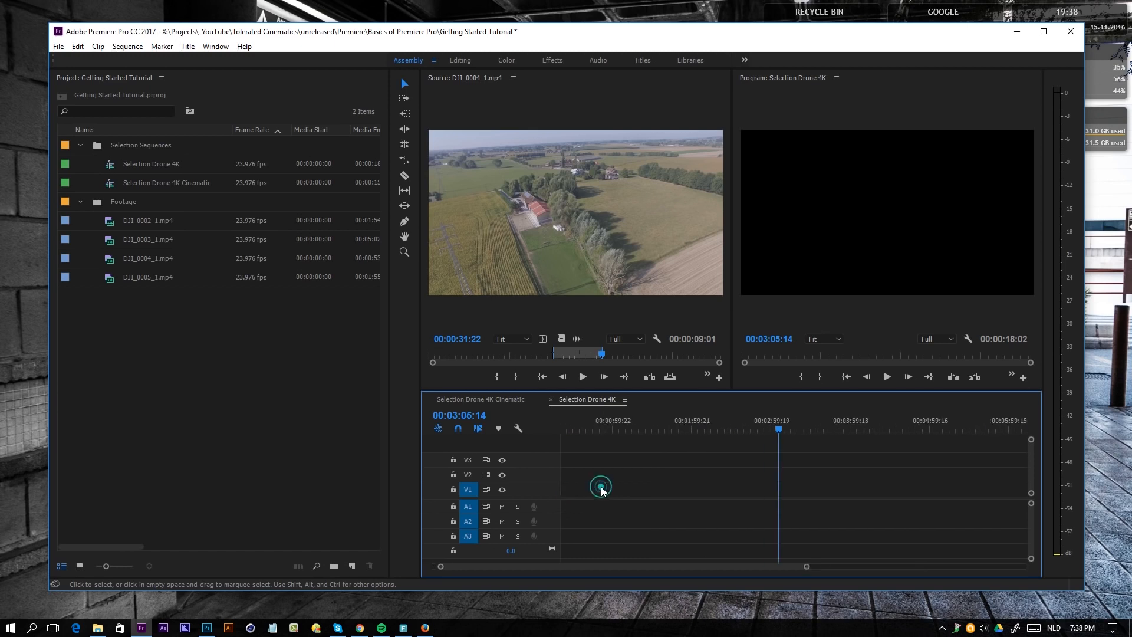
scroll(601, 487, up, 1)
scroll(600, 487, up, 1)
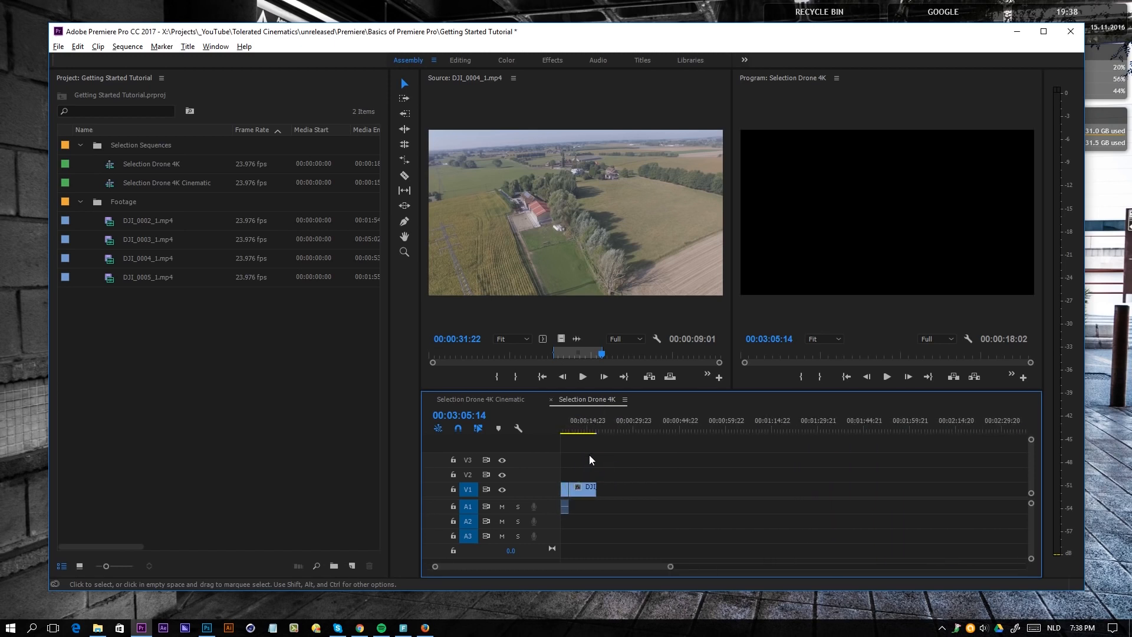
scroll(589, 454, up, 1)
scroll(678, 531, down, 2)
scroll(677, 524, down, 2)
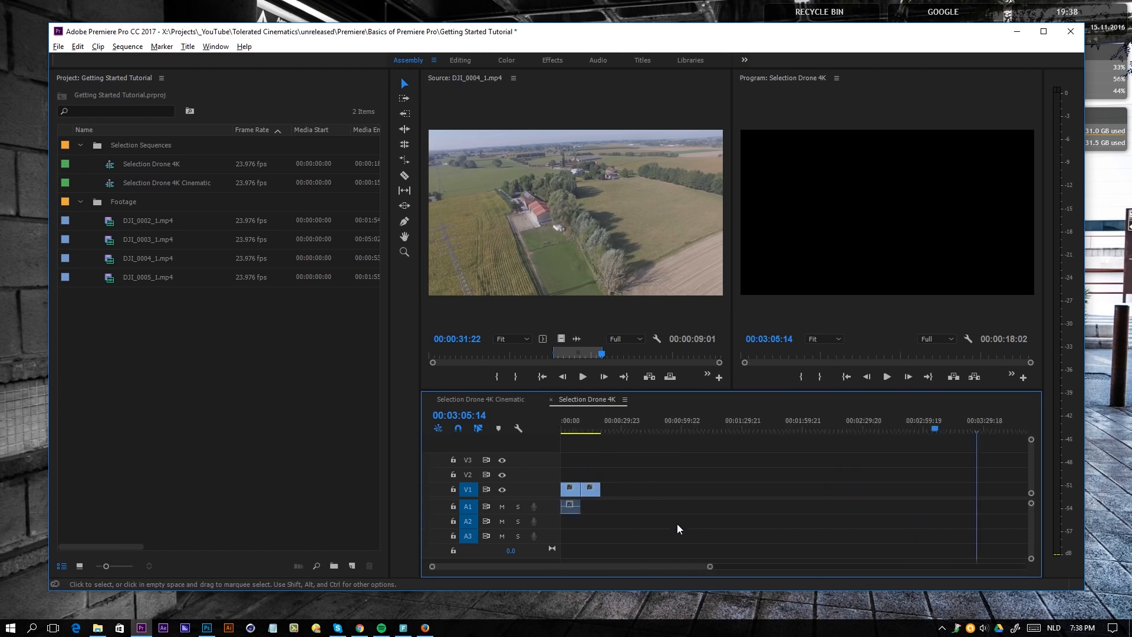
scroll(677, 522, up, 5)
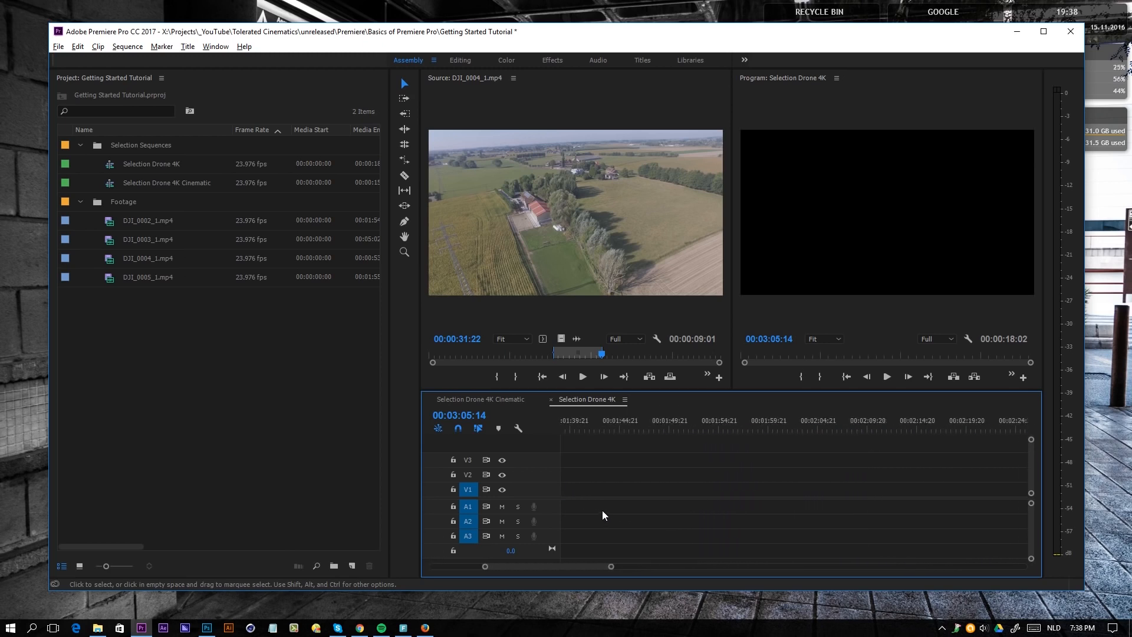
scroll(603, 504, down, 4)
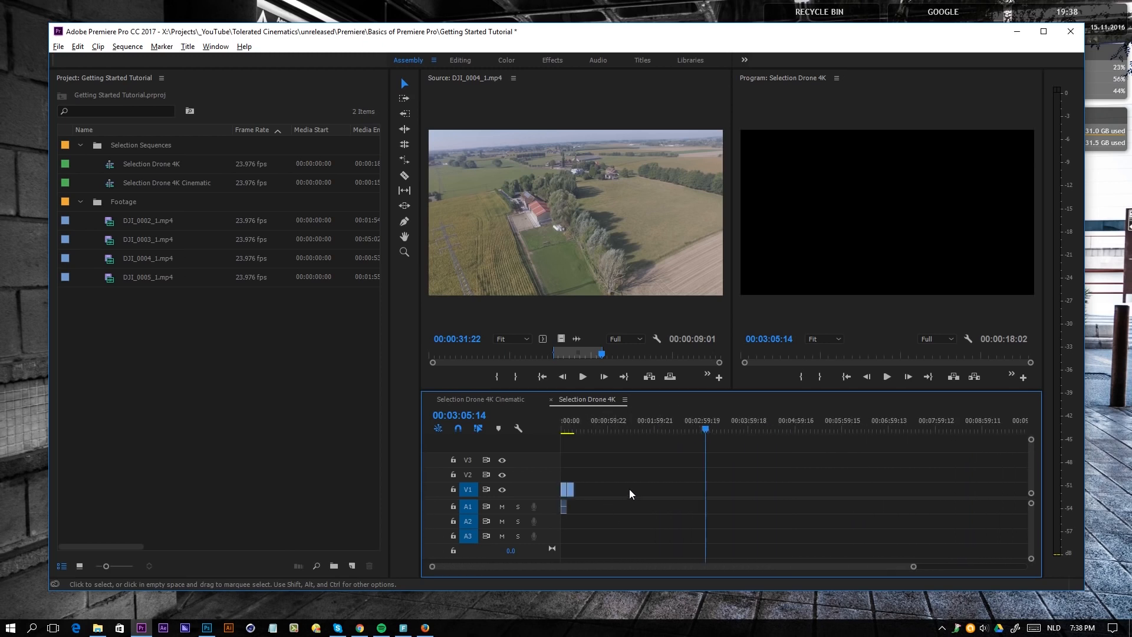
click(568, 422)
scroll(562, 480, up, 5)
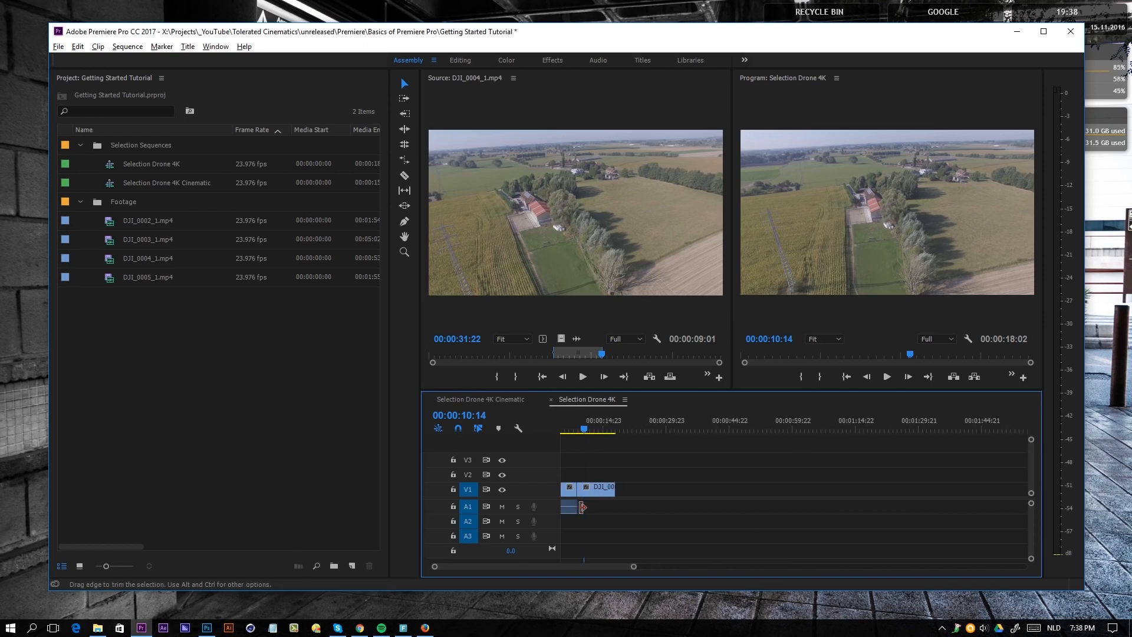
scroll(580, 508, up, 1)
scroll(581, 507, up, 2)
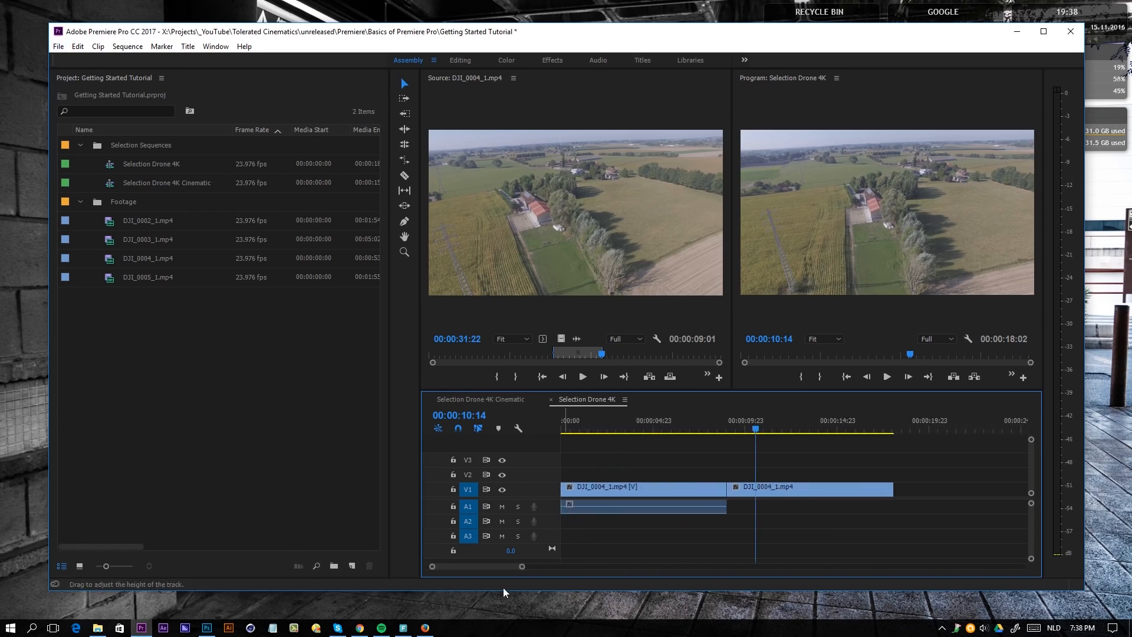
mouse_move(521, 567)
mouse_down()
mouse_move(741, 568)
mouse_move(490, 569)
mouse_move(692, 561)
mouse_move(520, 566)
mouse_up()
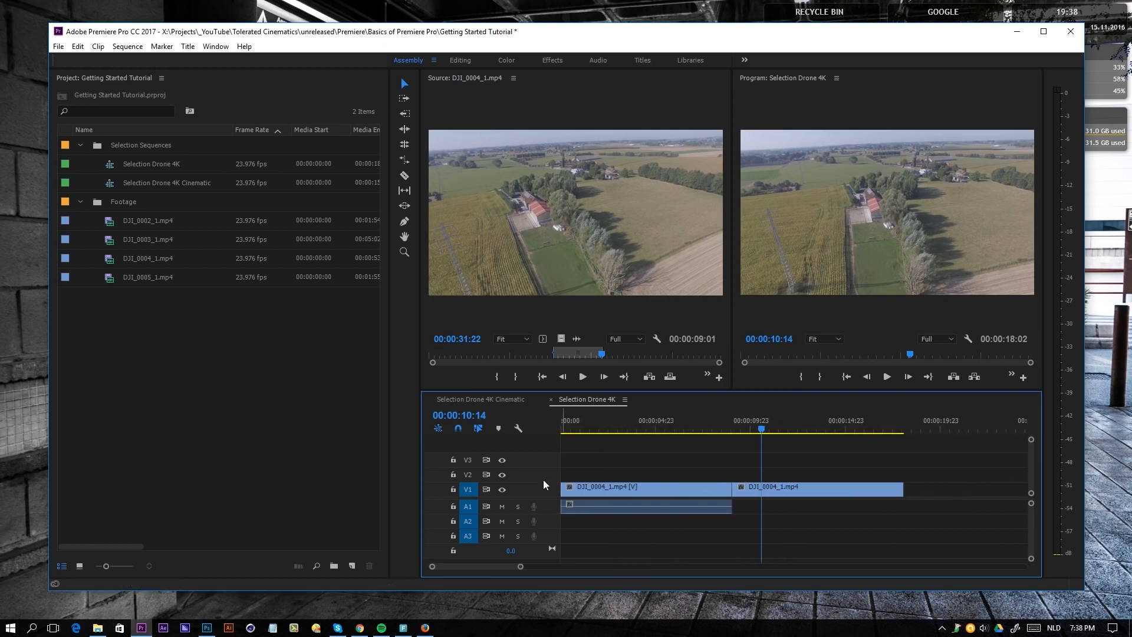
Expand video track V1 until clip thumbnails show, and collapse it again to a thin row
click(585, 489)
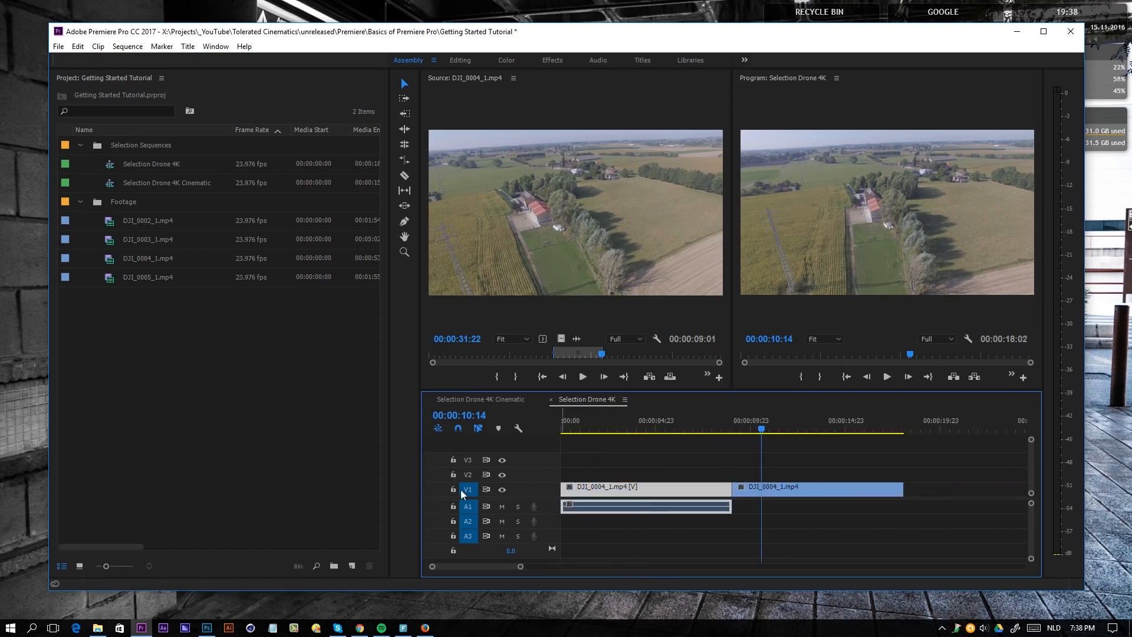
mouse_move(532, 483)
mouse_down()
mouse_move(532, 465)
mouse_move(532, 480)
mouse_up()
drag(521, 566, 496, 567)
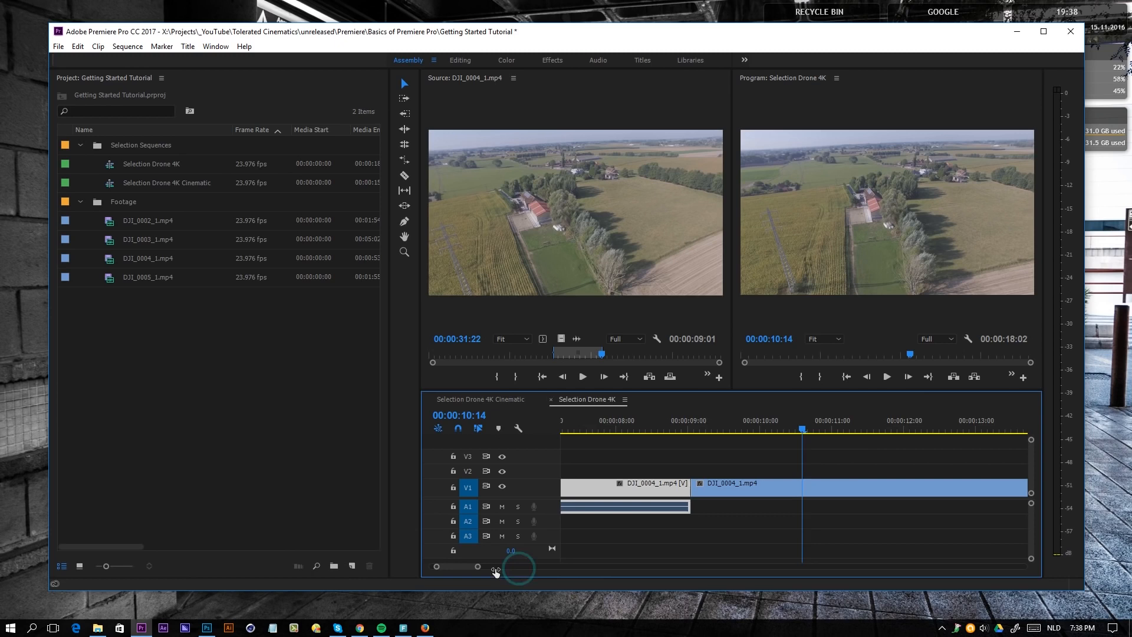
double_click(532, 476)
click(711, 487)
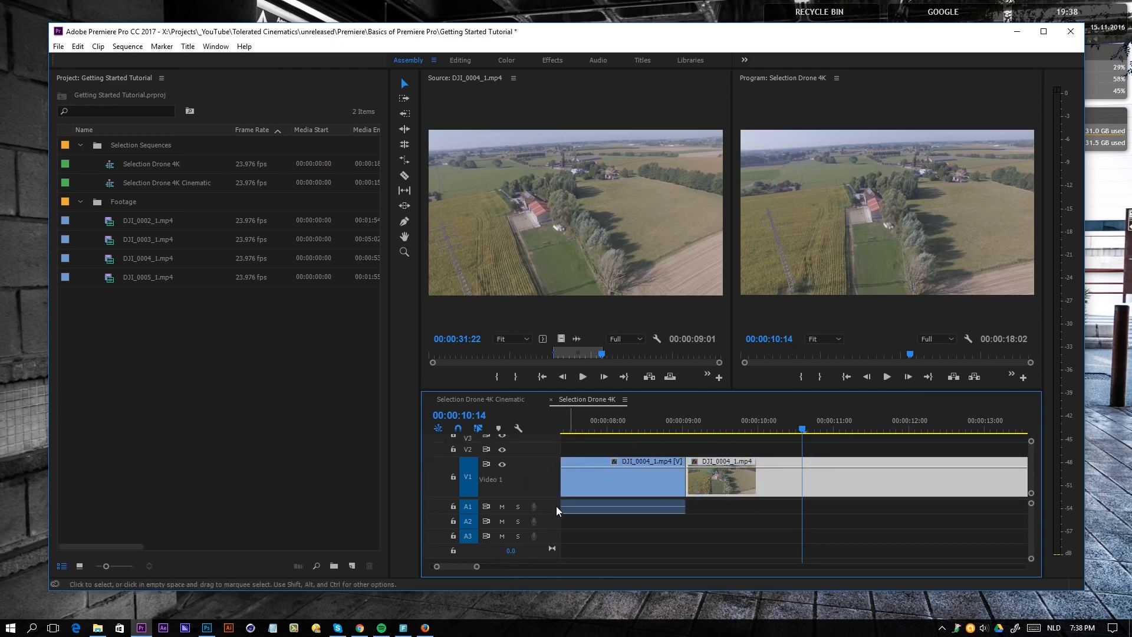
double_click(536, 463)
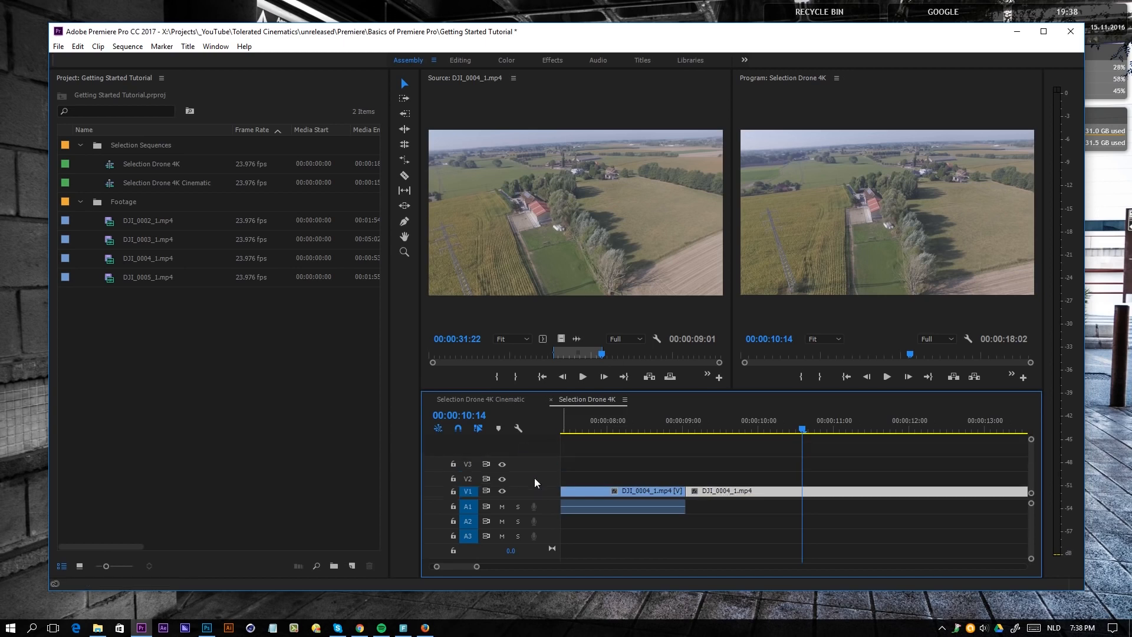
click(535, 477)
click(542, 467)
click(542, 480)
click(547, 515)
click(542, 539)
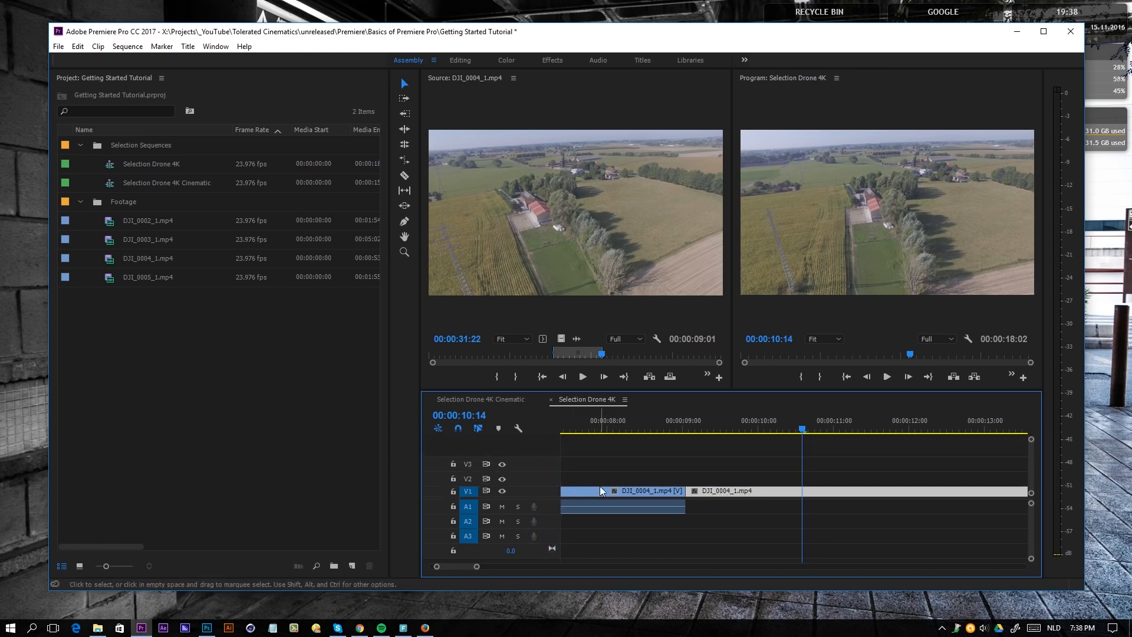
Enlarge the timeline panel and set the playhead to 00:00:08:04, with the first DJI_0004_1.mp4 clip selected
click(705, 429)
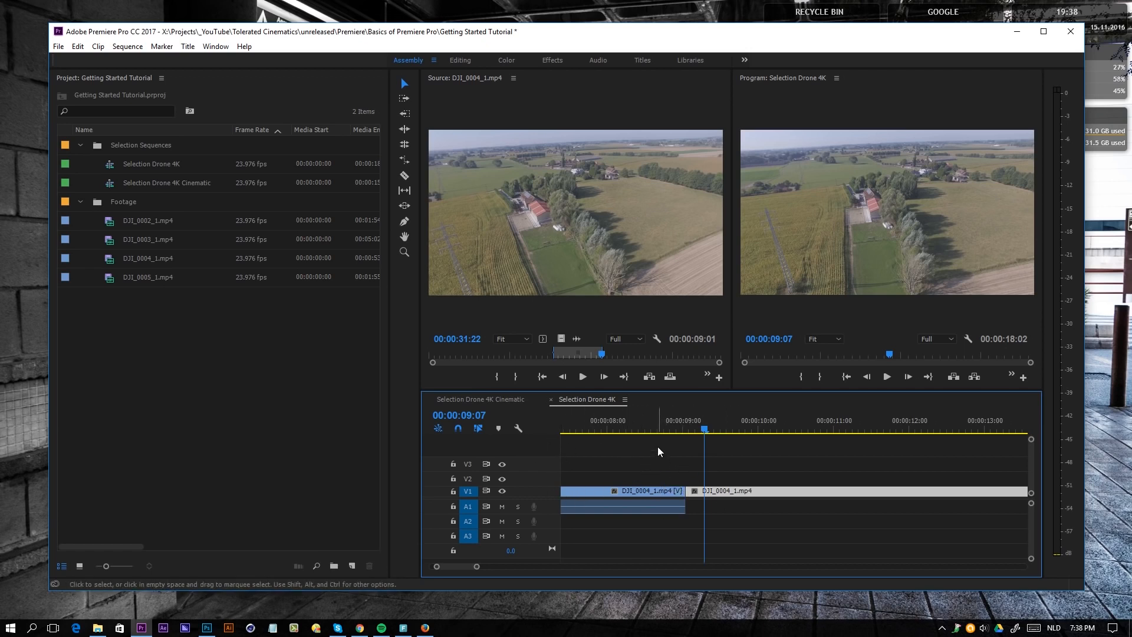
click(572, 491)
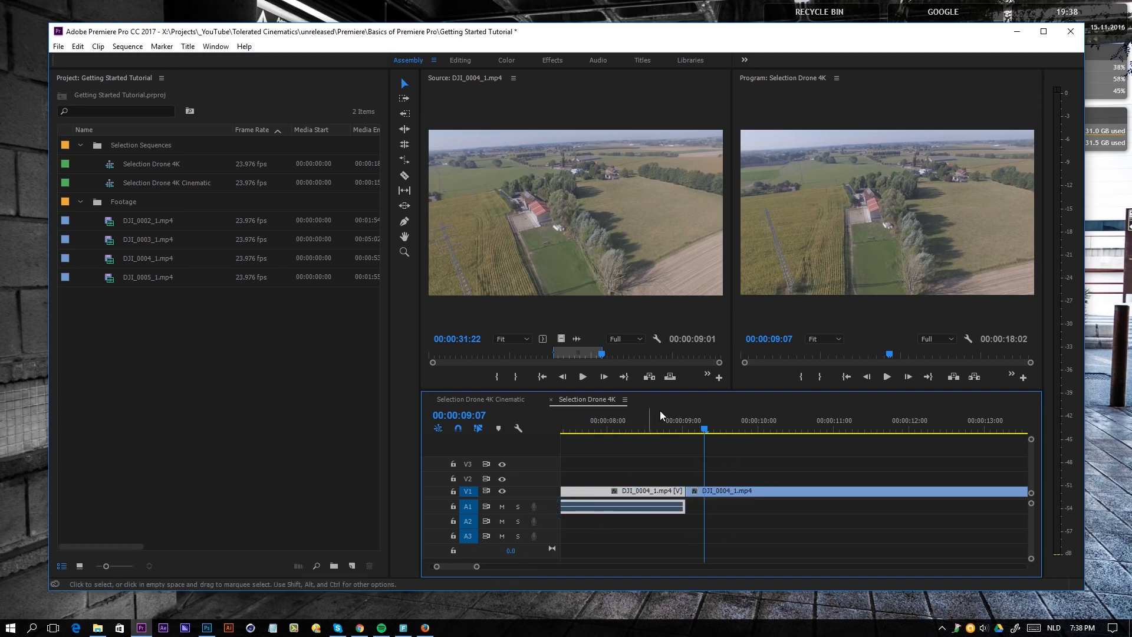
drag(673, 391, 673, 299)
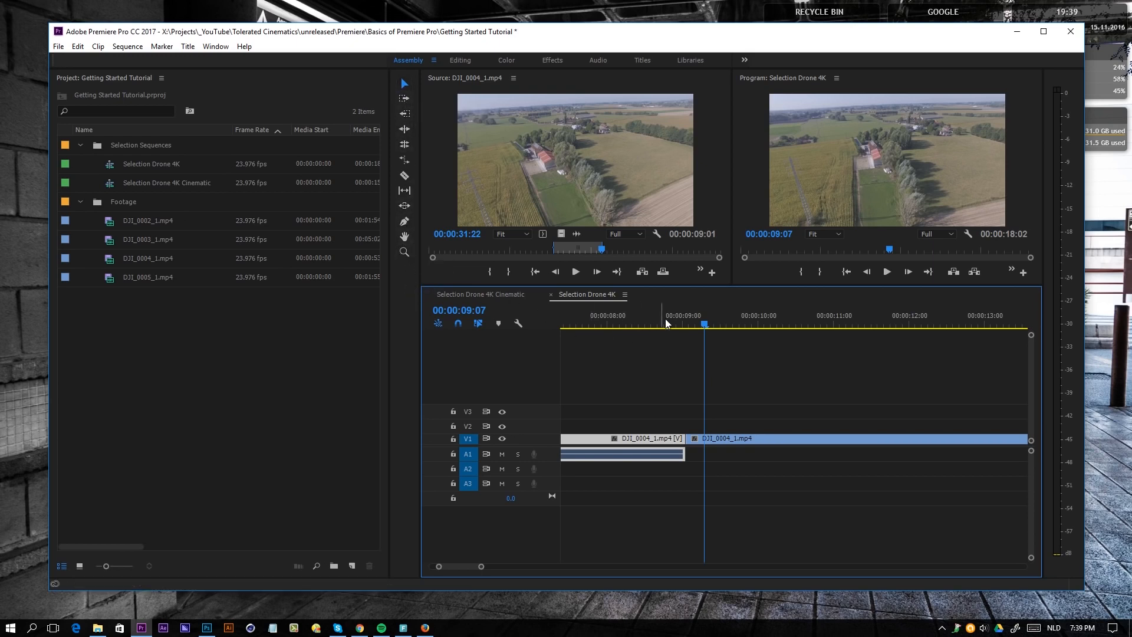
drag(666, 318, 624, 327)
scroll(618, 419, up, 5)
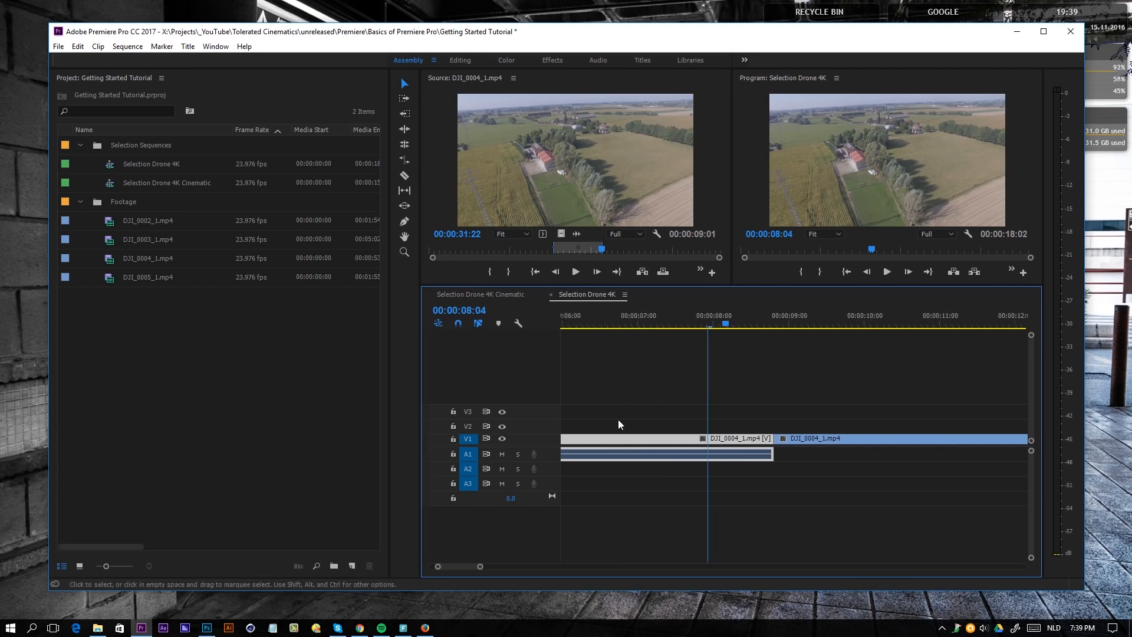
scroll(618, 419, up, 2)
Try different heights for audio tracks A1 and A3, keeping A1 collapsed and A3 slightly expanded
double_click(485, 504)
double_click(551, 486)
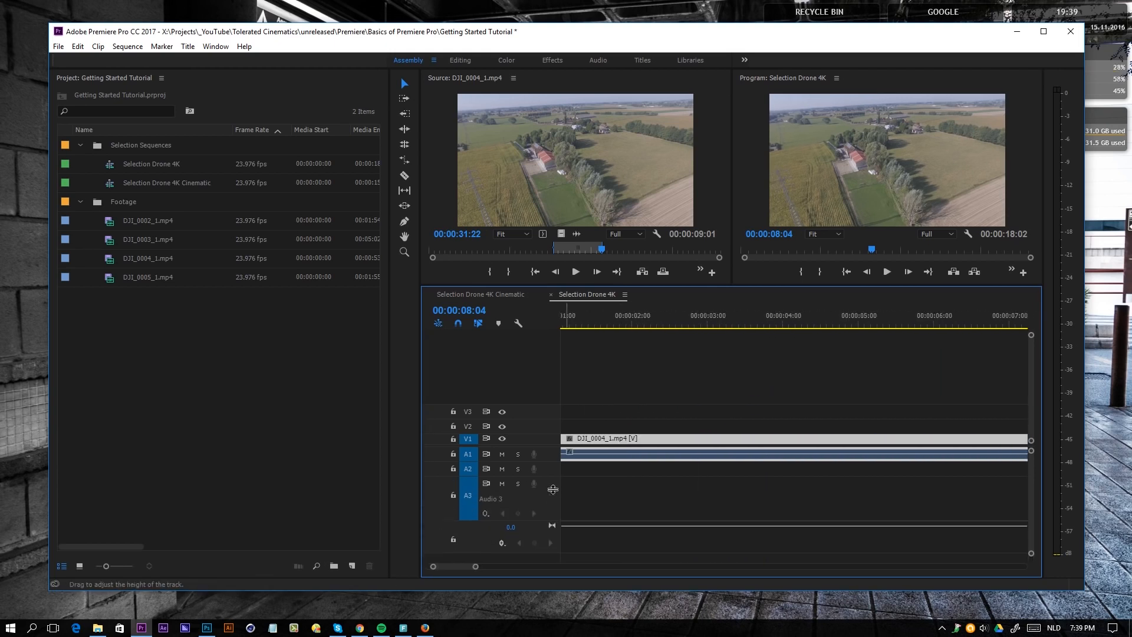
scroll(556, 499, up, 5)
scroll(557, 494, down, 8)
scroll(552, 488, up, 1)
scroll(551, 488, up, 4)
scroll(544, 455, up, 9)
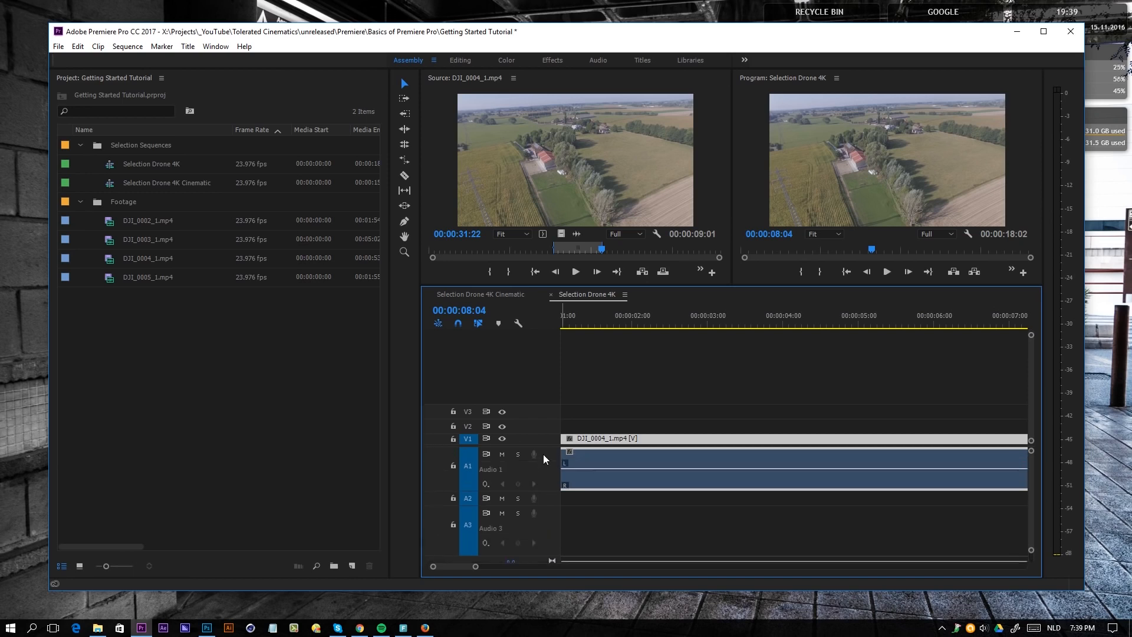
scroll(544, 454, down, 9)
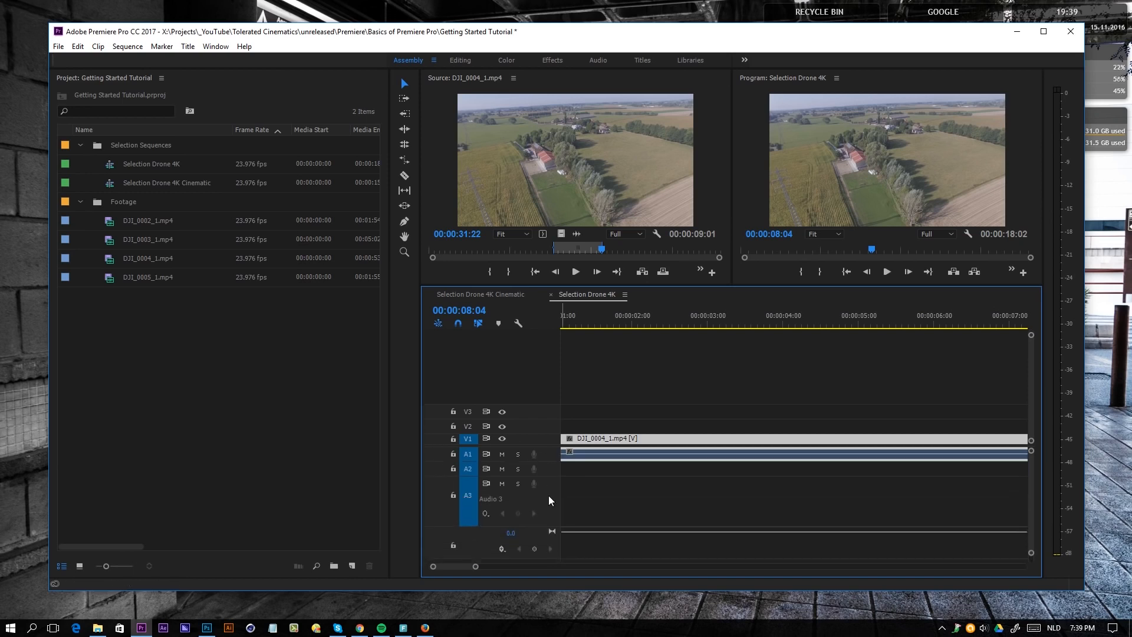
scroll(548, 496, down, 8)
scroll(548, 506, up, 1)
scroll(552, 486, up, 2)
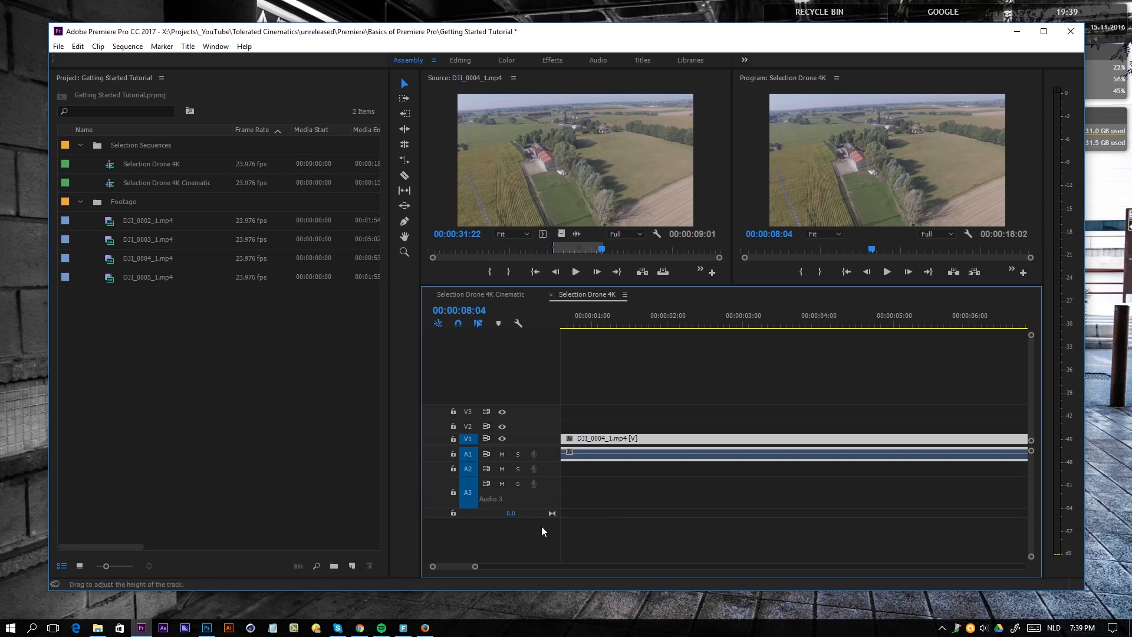
scroll(624, 487, up, 2)
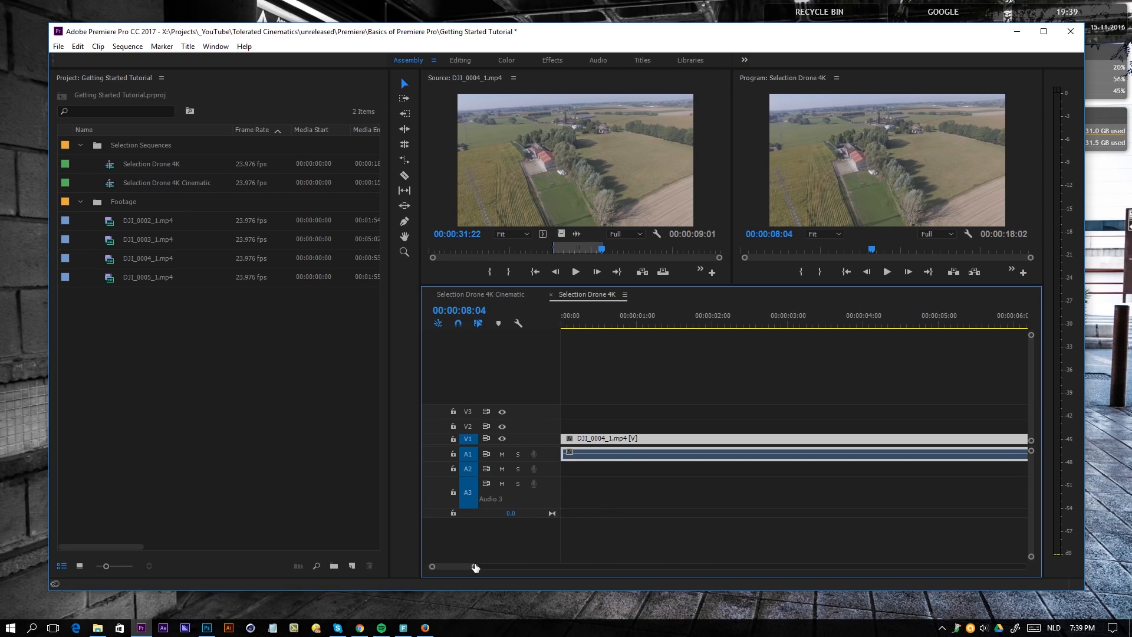
Fit both clips in the timeline view and collapse the Footage and Selection Sequences bins
drag(476, 567, 665, 566)
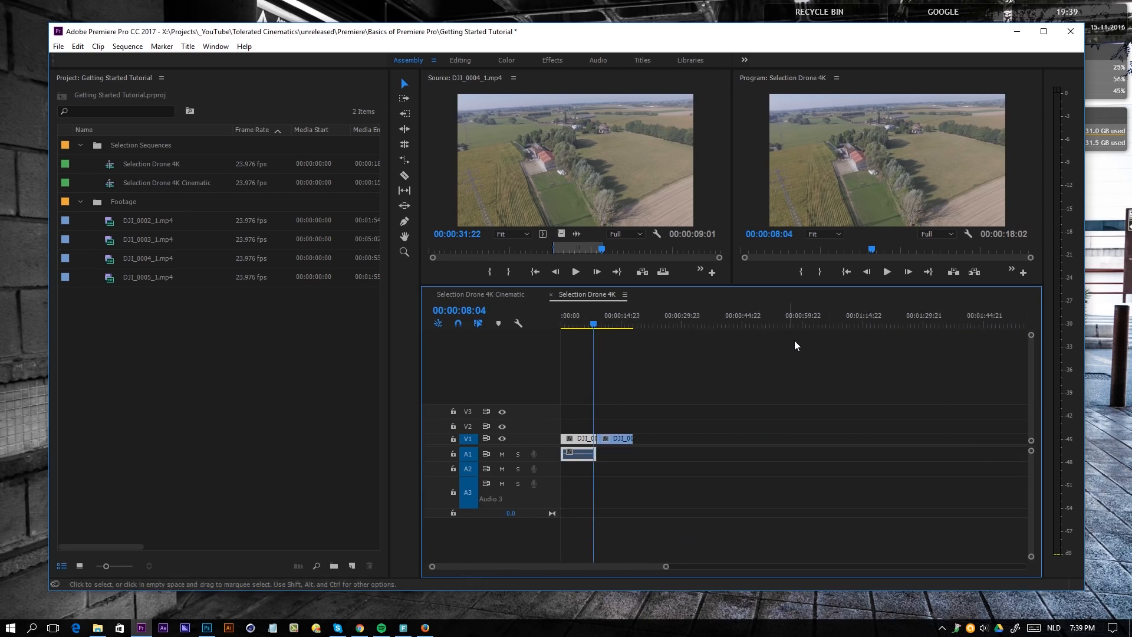
click(81, 202)
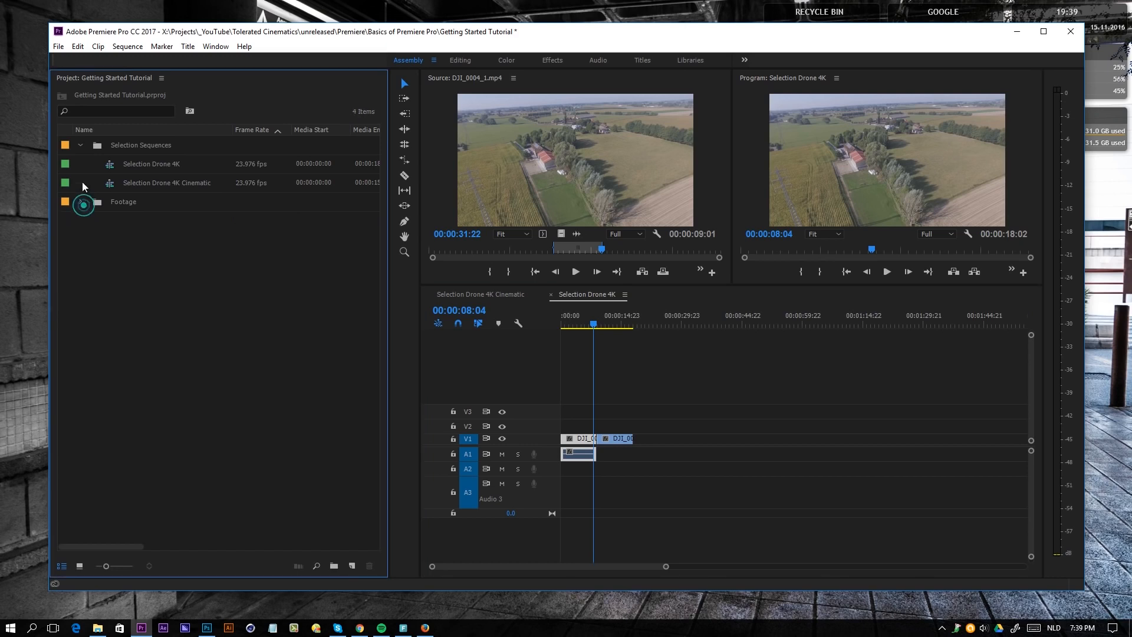
click(82, 145)
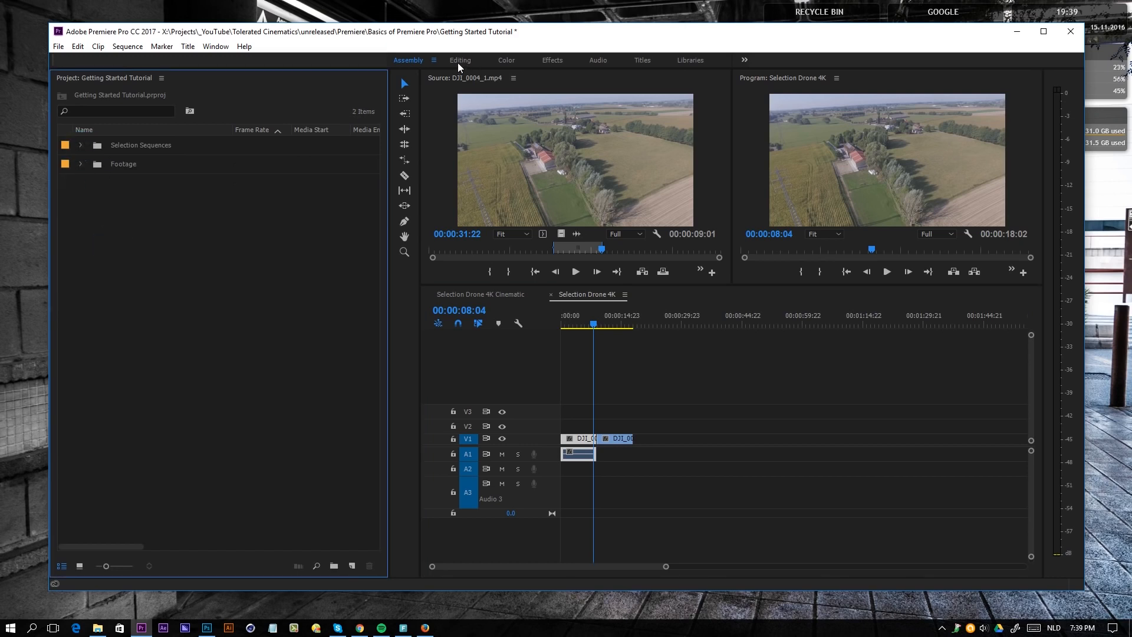